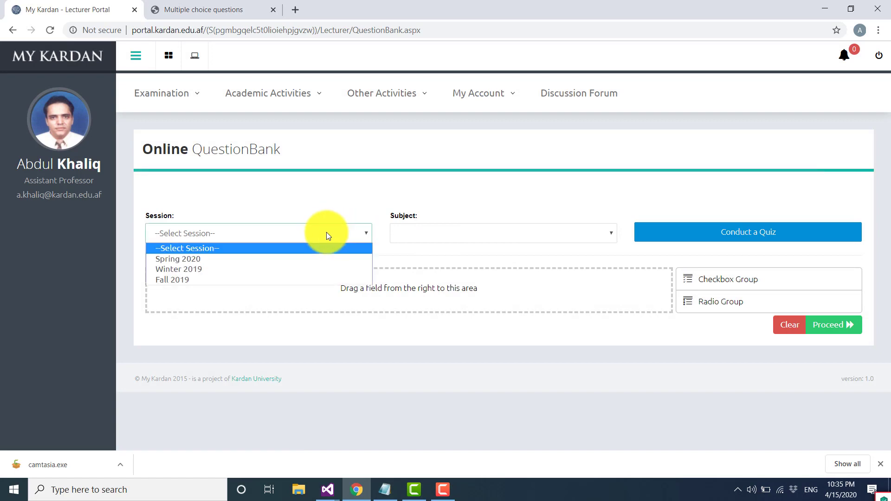
- Select the Spring 2020 session and the International Business subject for the question bank
left_click(326, 255)
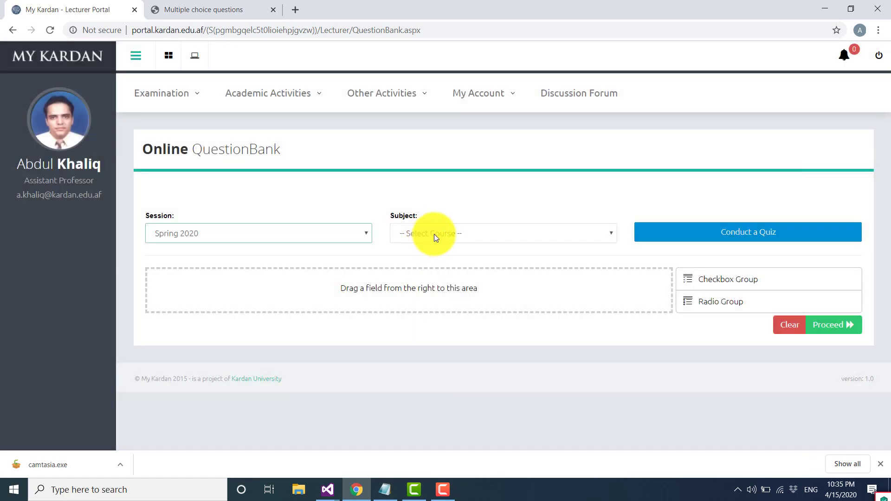
left_click(433, 235)
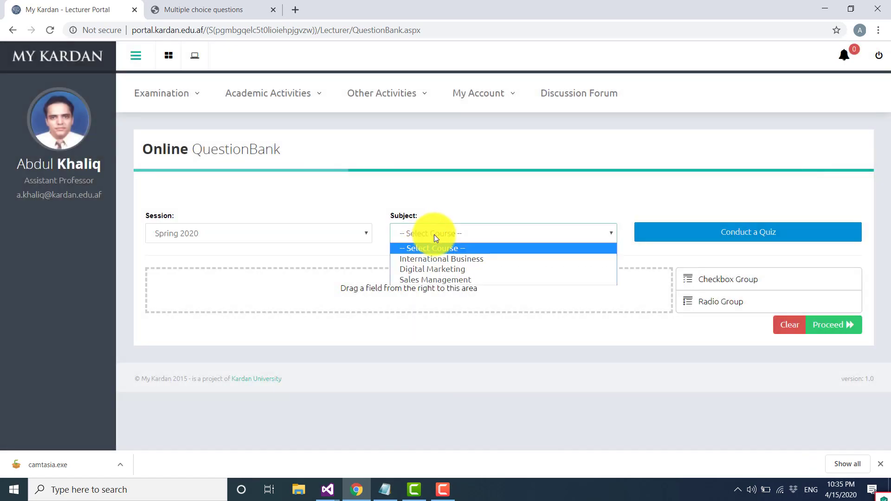
left_click(441, 260)
- Add a Radio Group field and replace its label with the text of question 1 copied from the Multiple choice questions page
left_click_drag(652, 300, 394, 292)
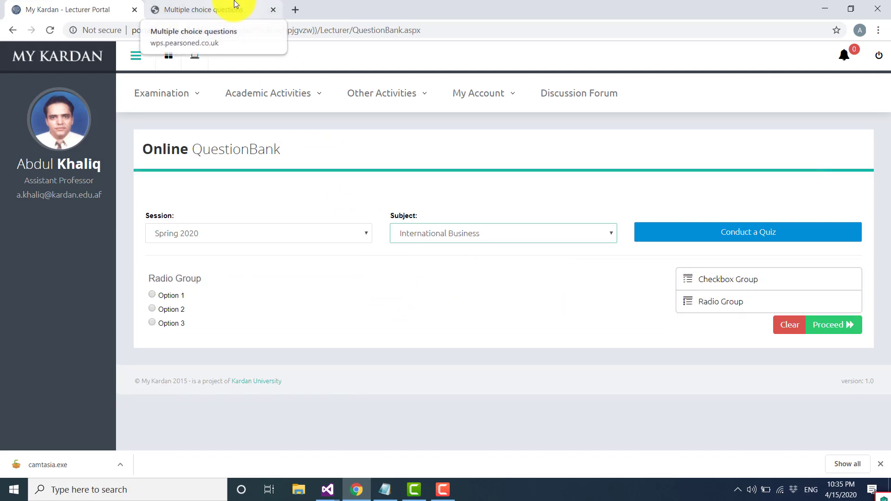
left_click(255, 15)
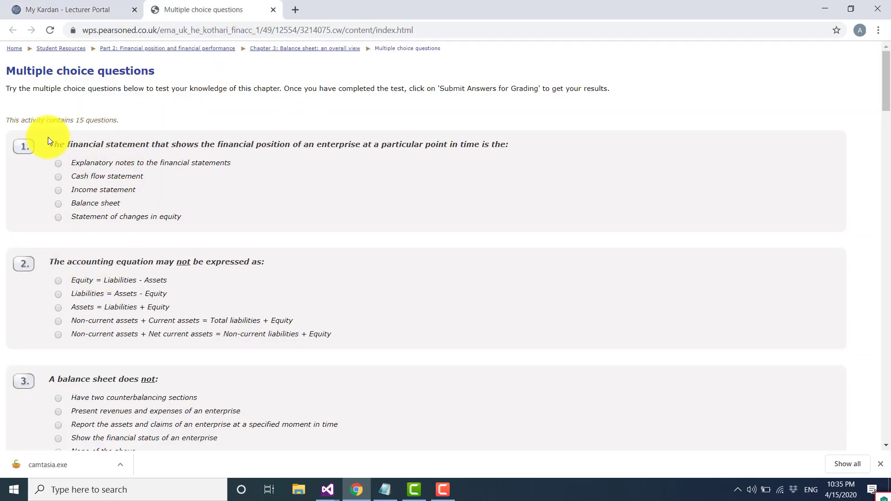
left_click_drag(51, 145, 506, 145)
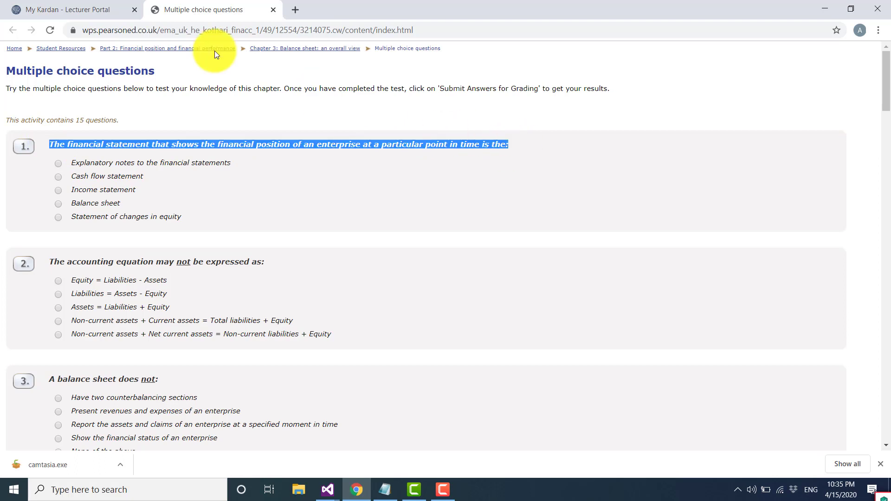
left_click(107, 9)
mouse_move(550, 285)
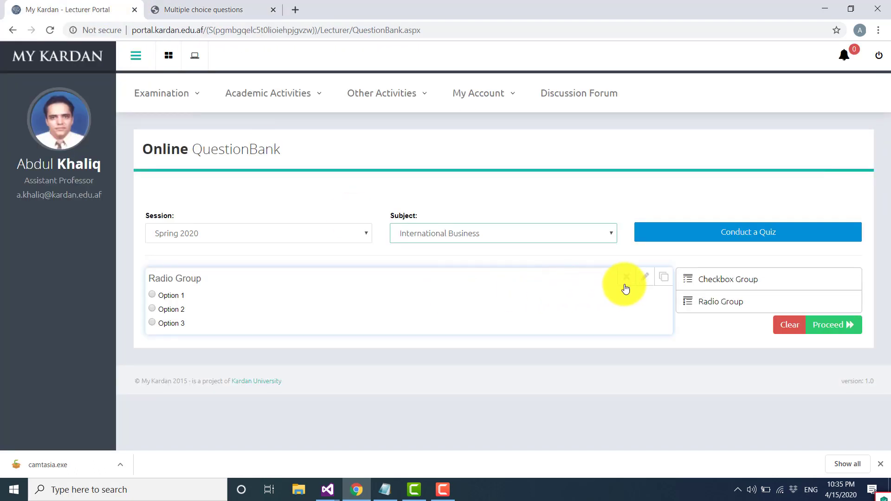
left_click(643, 279)
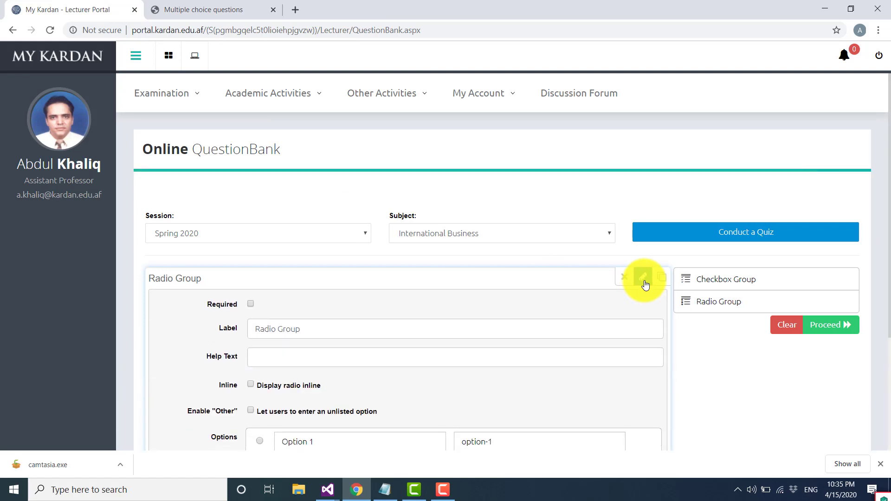
scroll(402, 341, "down", 3)
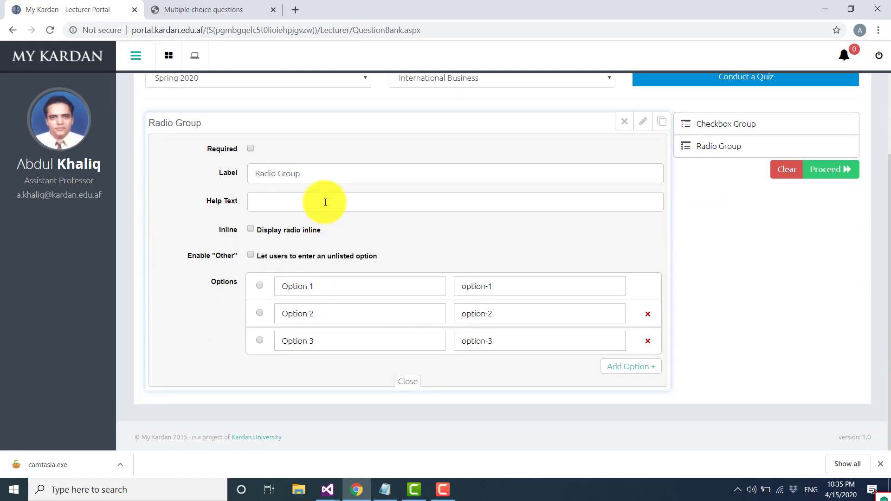
left_click_drag(299, 174, 211, 176)
type("The financial statement that shows the financial position of an enterprise at a particular point in time is the:")
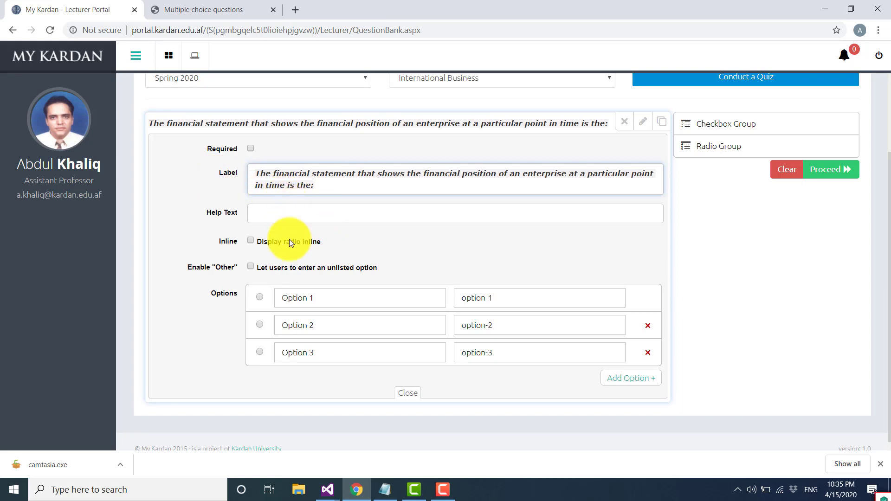
- Set the first option's label and value to "Explanatory notes to the financial statements", copied from question 1 on the source page
left_click(204, 10)
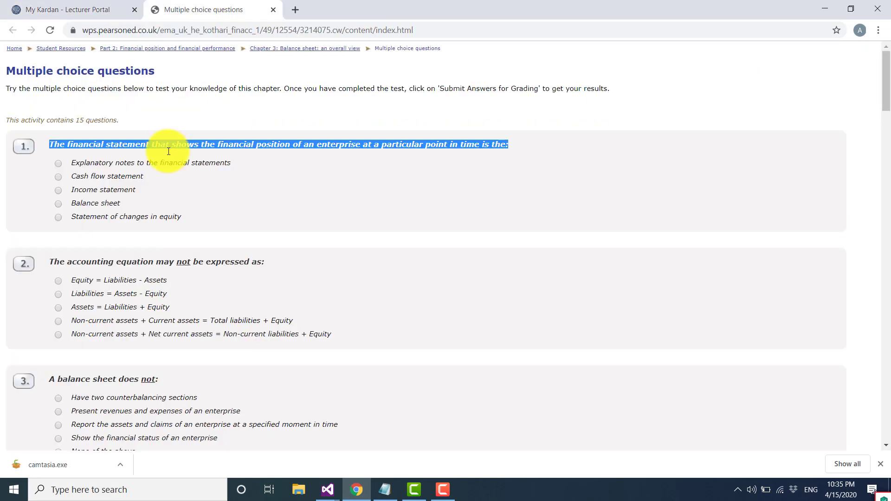
left_click_drag(73, 165, 89, 163)
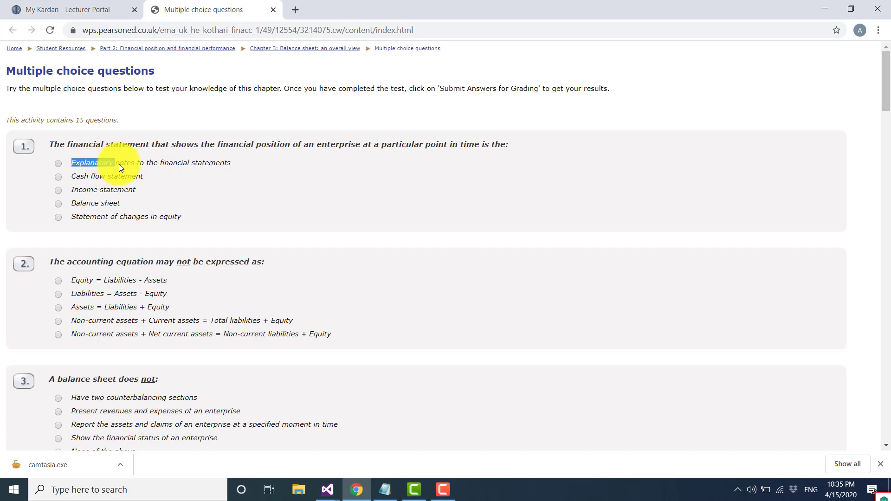
mouse_move(225, 161)
left_mouse_down()
mouse_move(236, 160)
mouse_move(229, 166)
left_mouse_up()
key("ctrl+c")
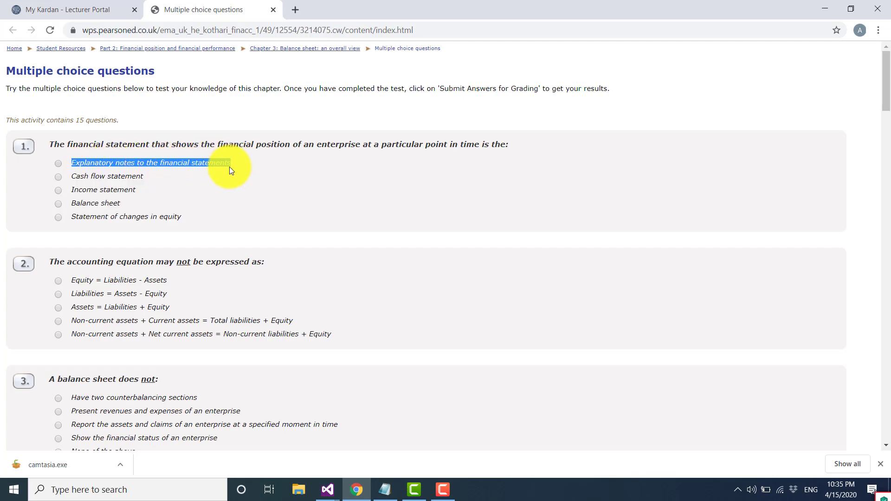
left_click(100, 9)
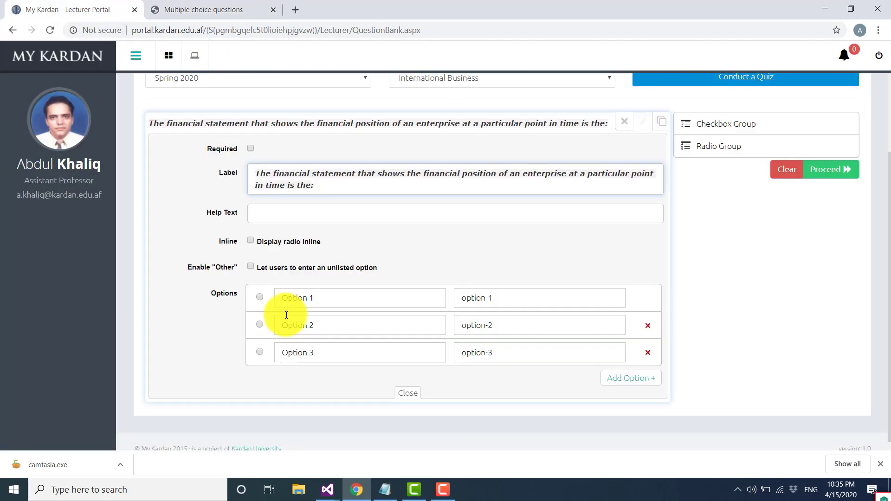
left_click_drag(329, 306, 269, 297)
key("ctrl+v")
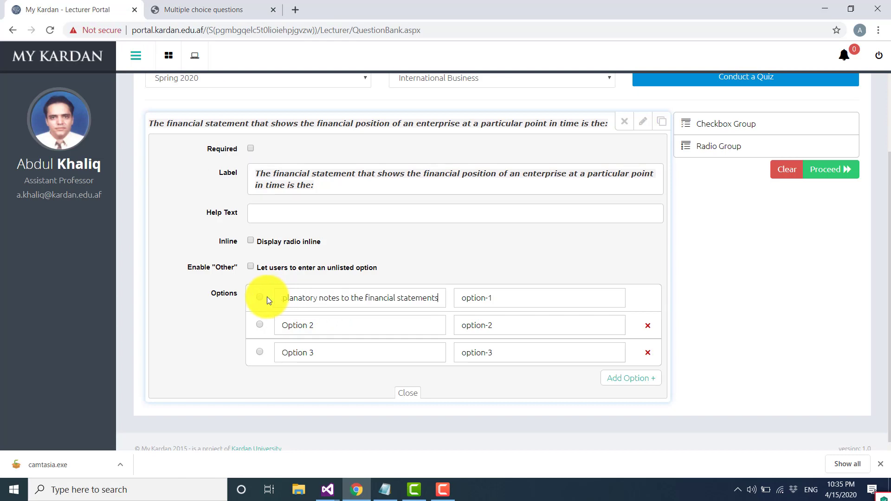
key("Tab")
key("ctrl+v")
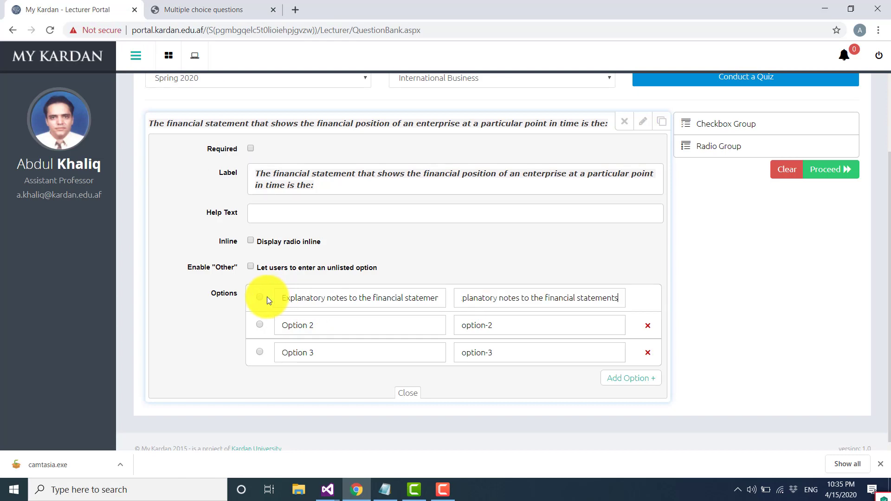
- Set the second option's label and value to "Cash flow statement", copied from the source page
left_click(230, 5)
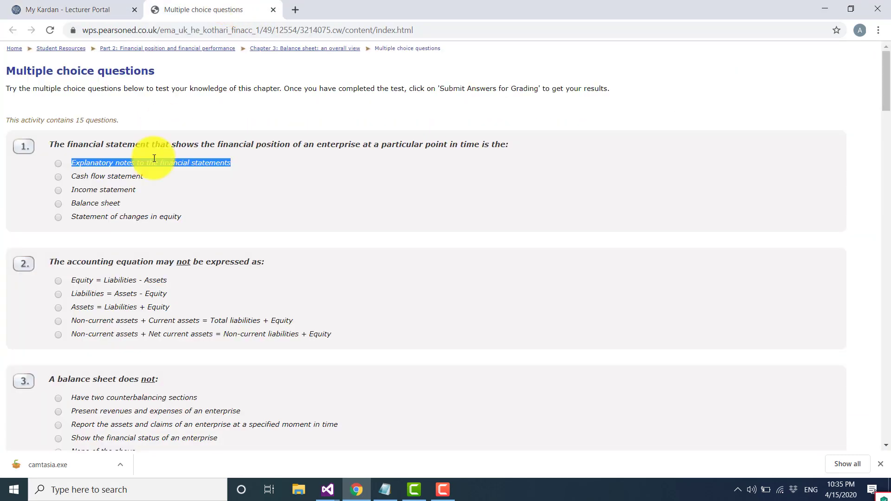
left_click_drag(73, 175, 105, 177)
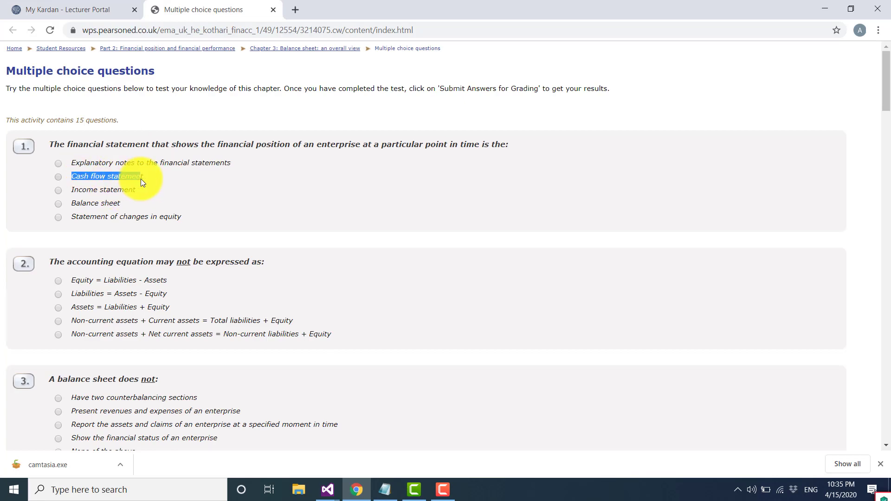
left_click(51, 10)
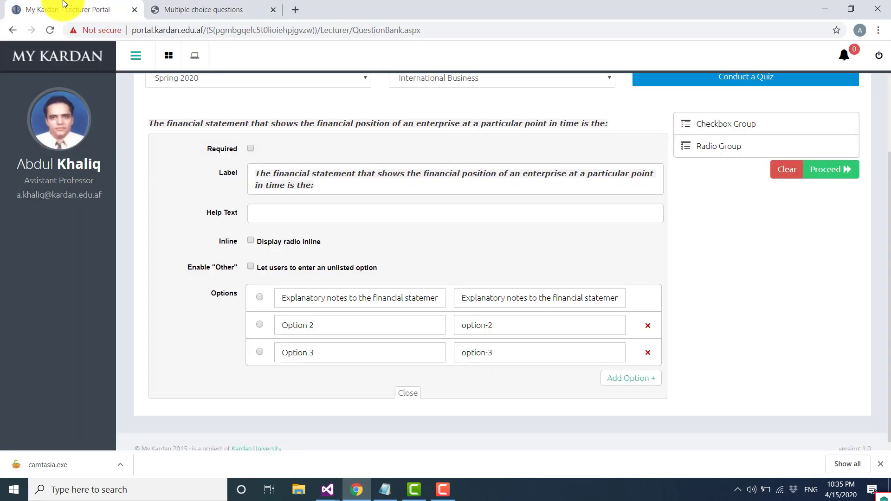
left_click_drag(324, 329, 261, 327)
type("Cash flow statement")
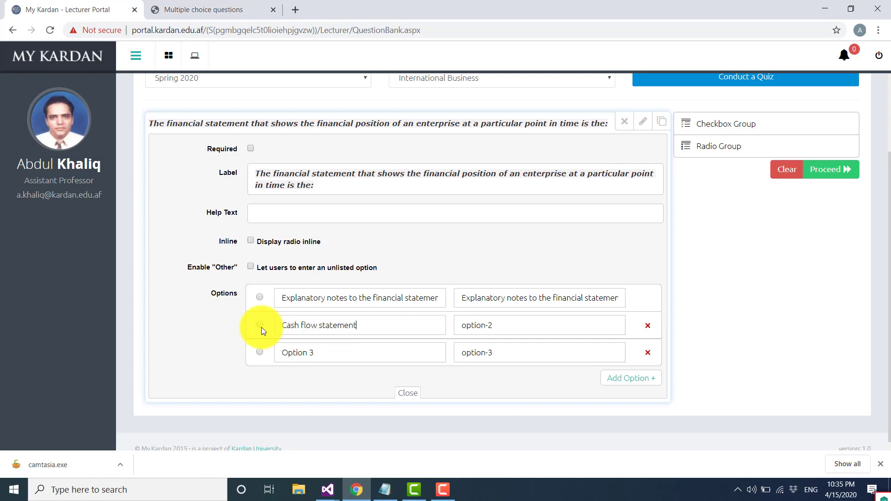
key("Tab")
type("Cash flow statement")
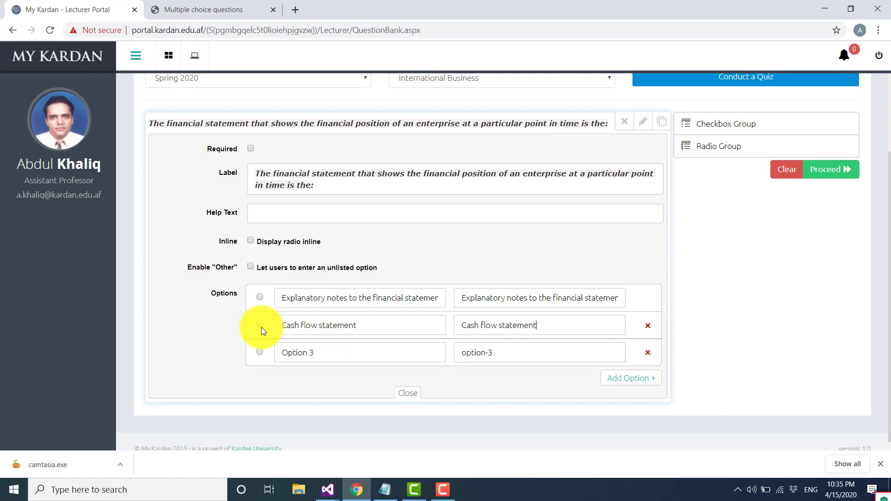
- Set the third option's label and value to "Income statement", copied from the source page
left_click(217, 10)
left_click(73, 188)
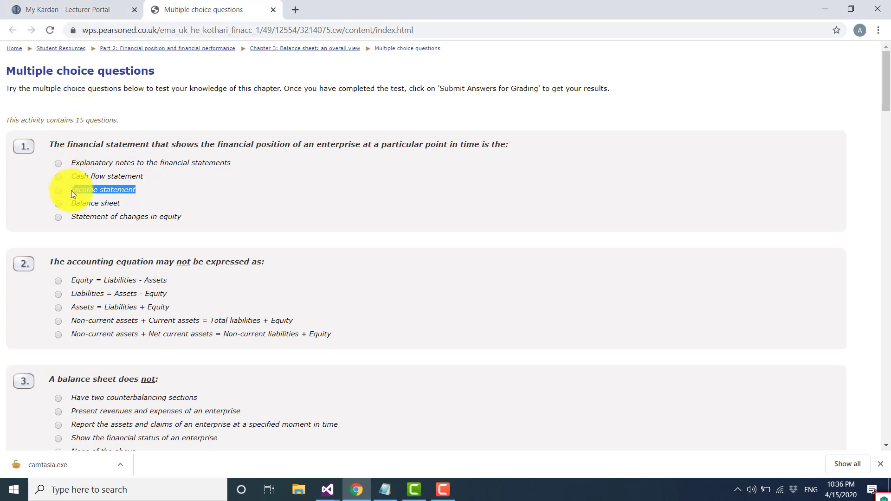
left_click_drag(71, 191, 130, 191)
left_click(89, 10)
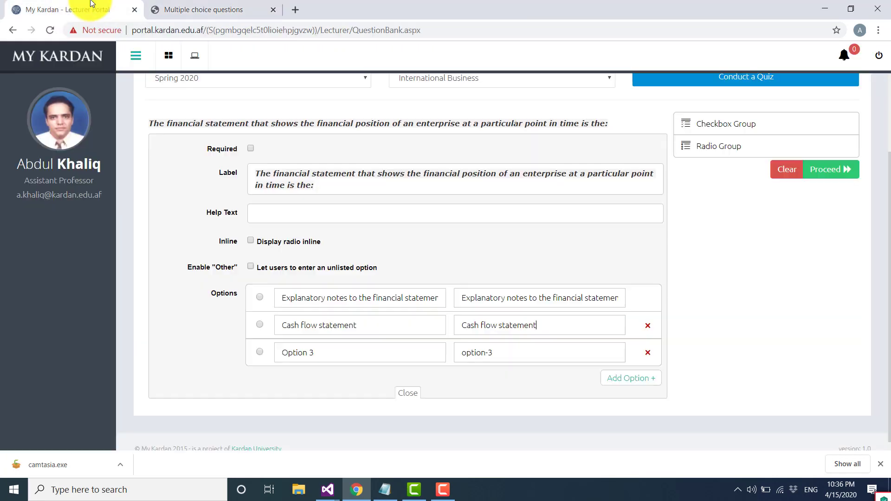
left_click(319, 353)
key("ctrl+a")
type("Income statement")
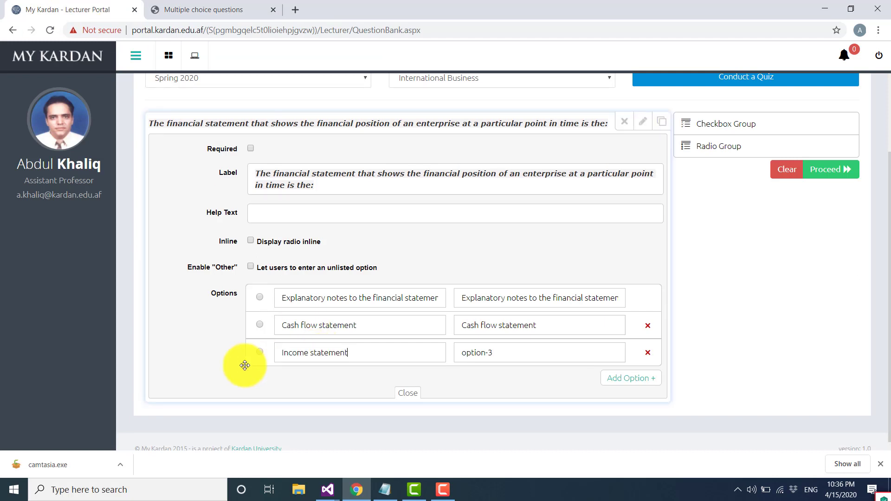
- Add a fourth option with label and value "Balance sheet" copied from the source page, and close the field editor
left_click(623, 380)
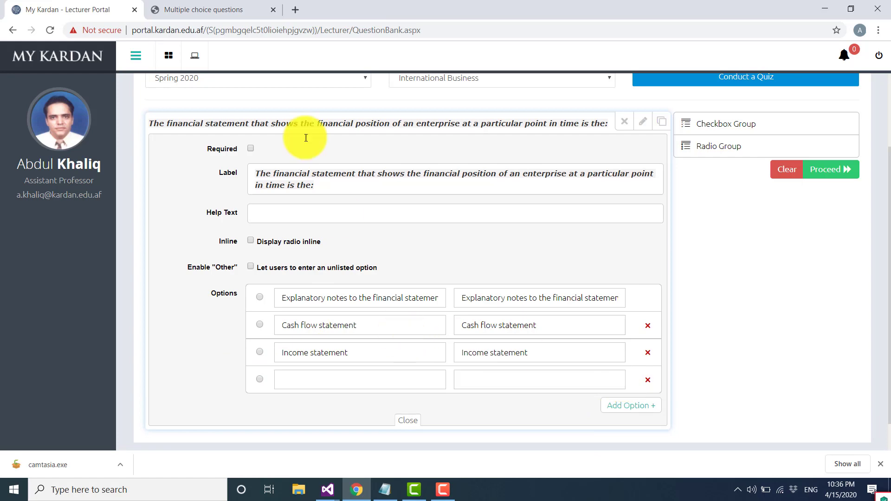
left_click(211, 12)
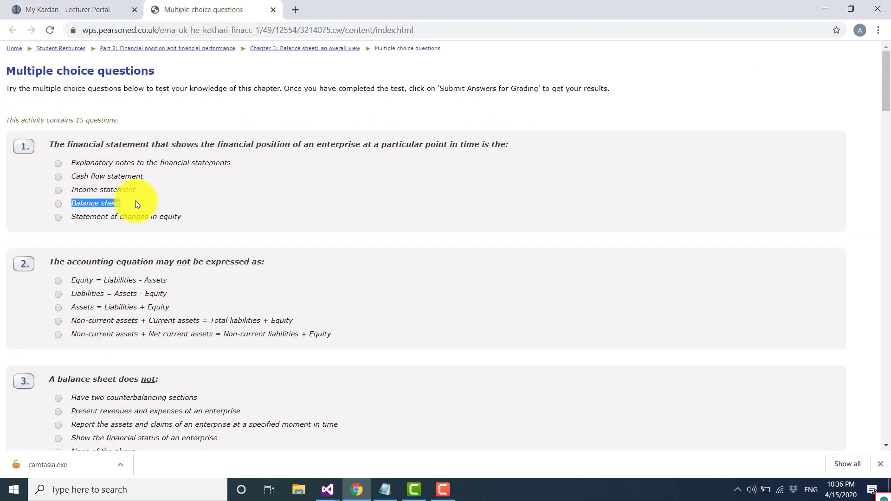
left_click(35, 8)
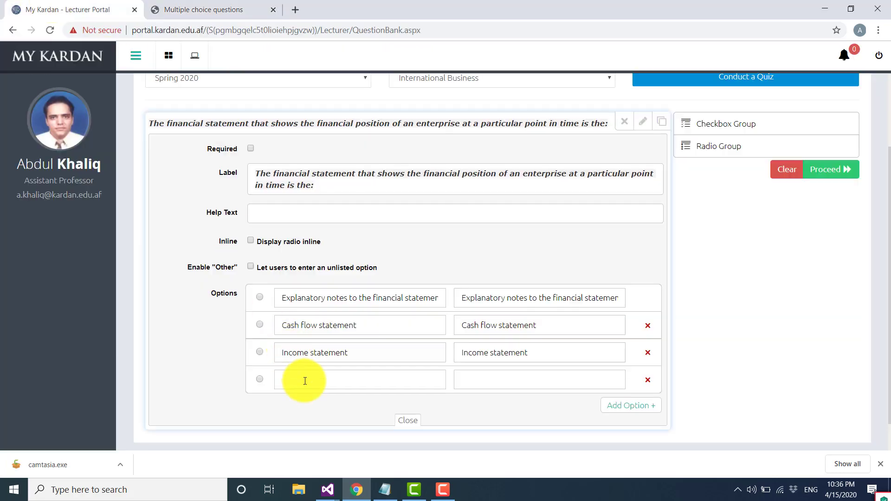
type("Balance sheet")
type("Balance sheet")
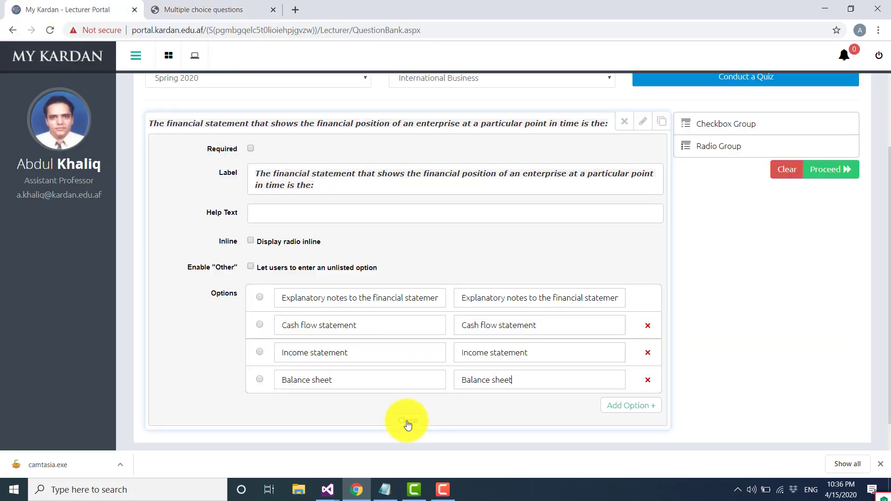
left_click(408, 422)
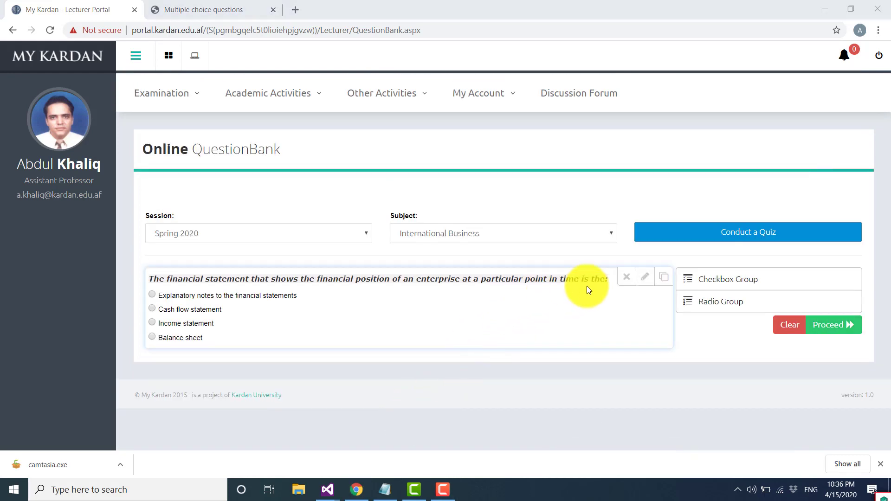
- Proceed to the question details and enter "Cash flow statement" as the correct answer
left_click(831, 326)
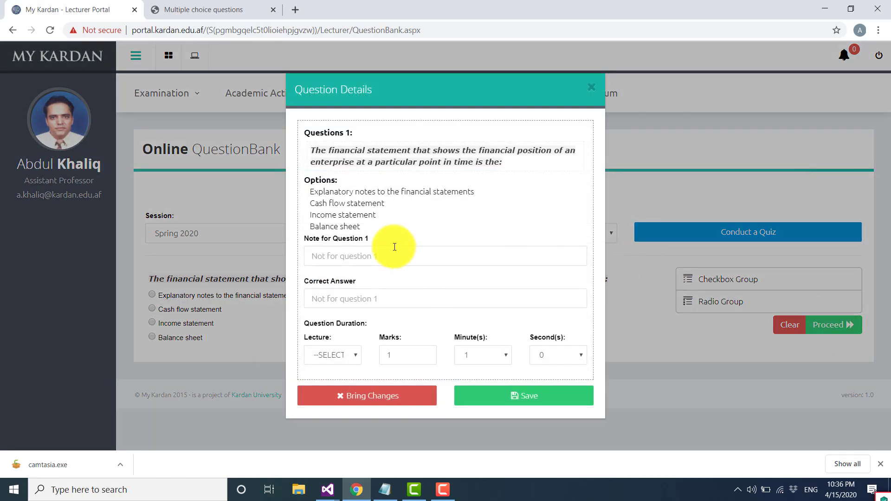
left_click_drag(387, 205, 312, 206)
key("ctrl+c")
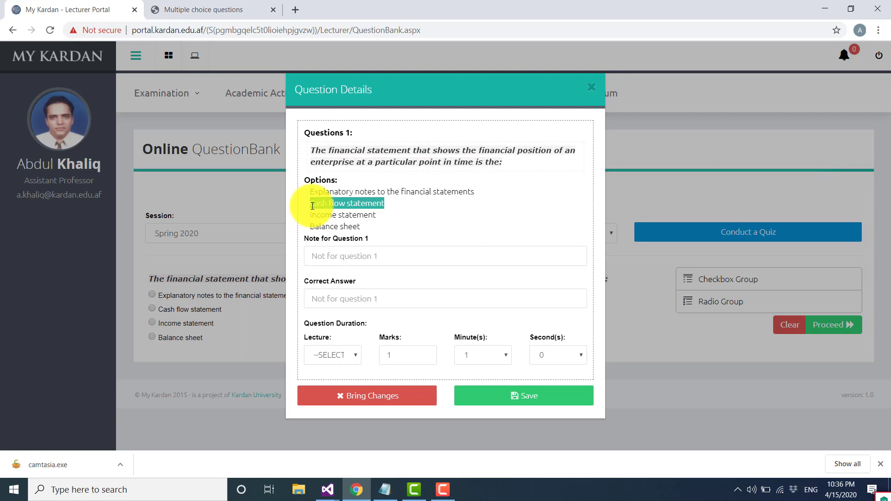
left_click(330, 299)
key("ctrl+v")
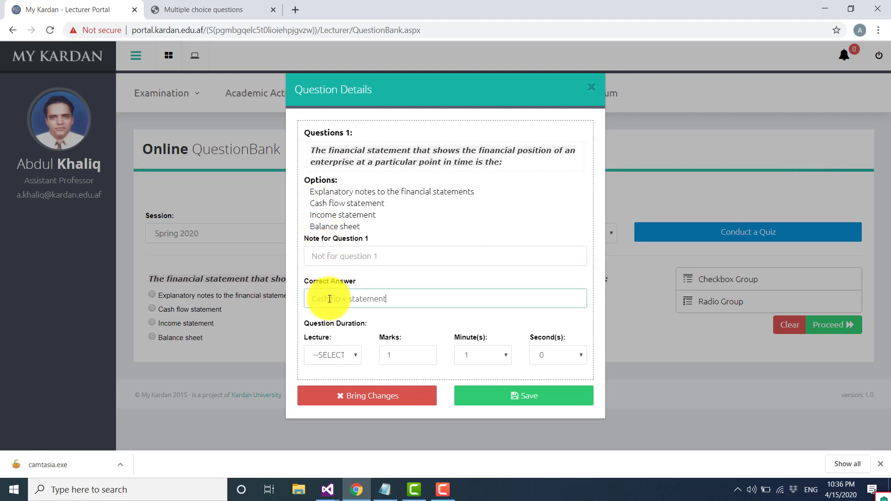
- Assign the question to Lecture 1 and set its marks to 1
left_click(352, 357)
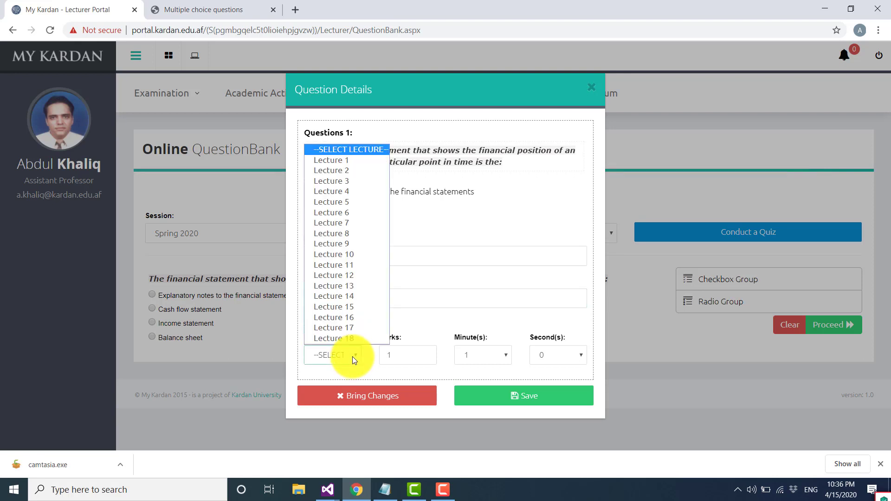
left_click(344, 160)
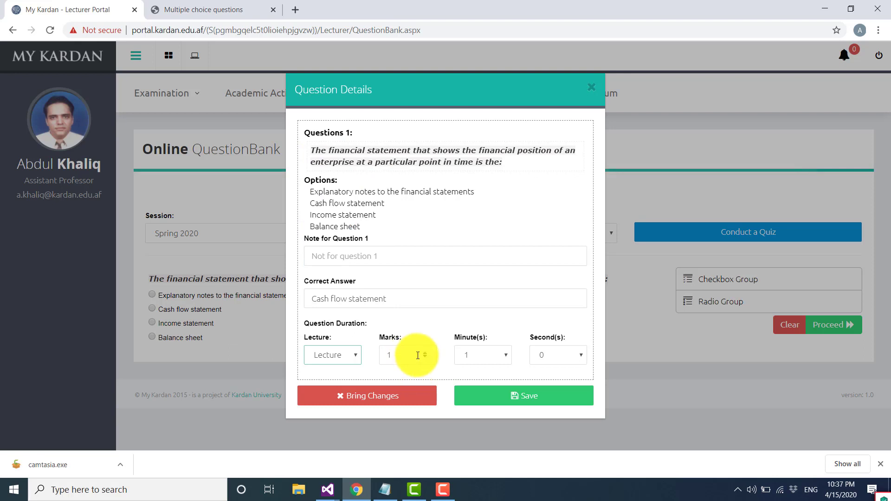
left_click(410, 356)
left_click(425, 353)
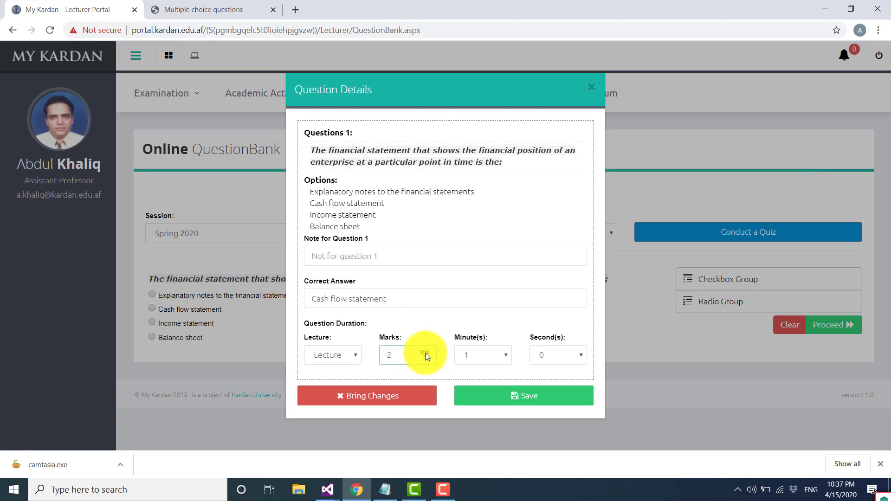
left_click(425, 358)
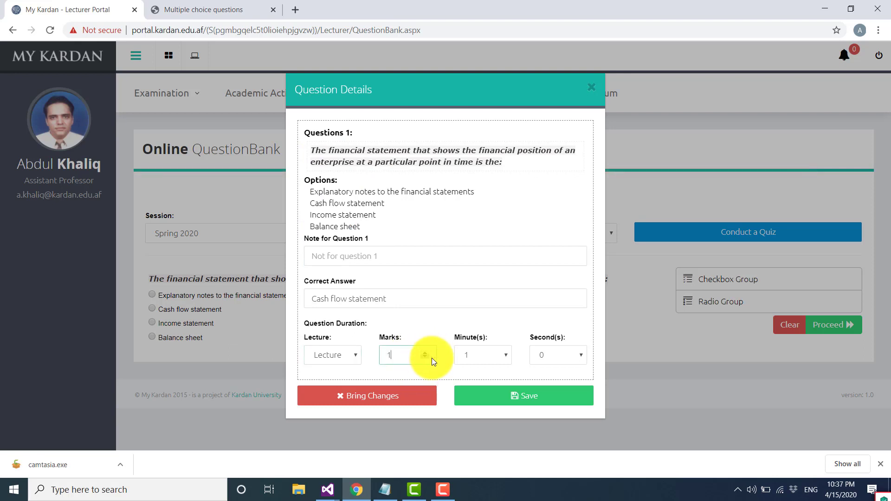
- Set the question duration to 0 minutes and 30 seconds and save the question
left_click(500, 354)
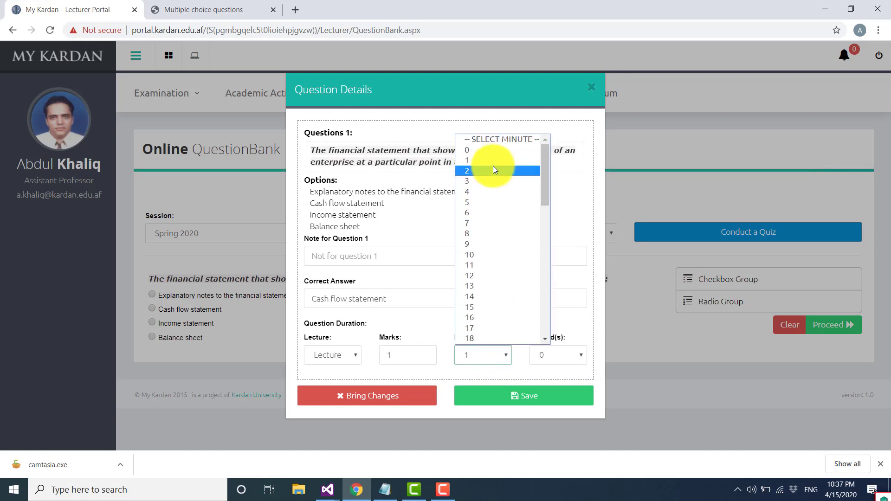
left_click(491, 152)
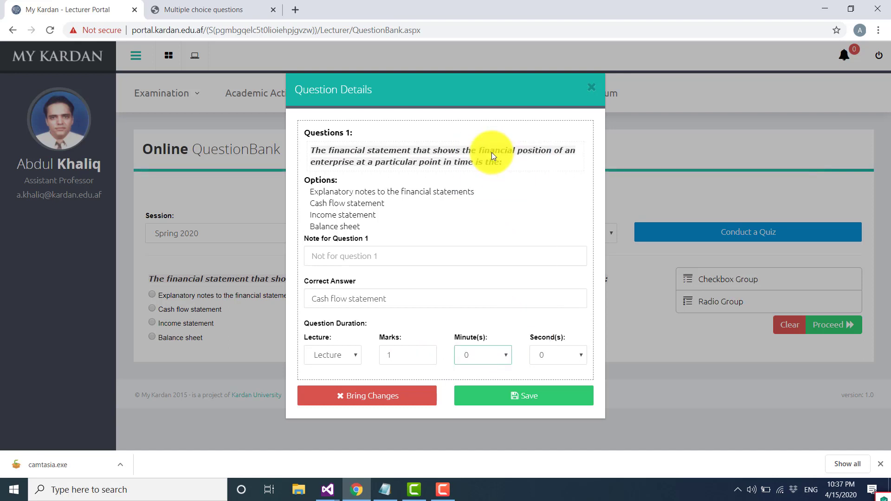
left_click(580, 359)
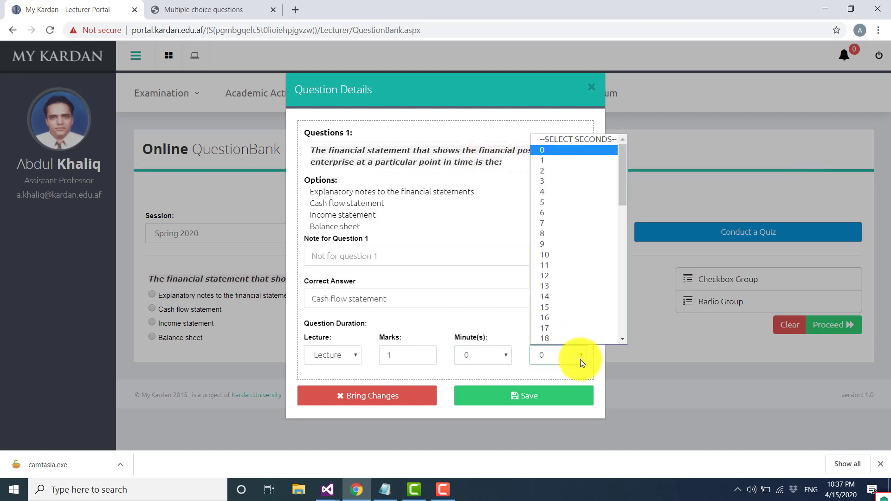
scroll(622, 302, "down", 1)
scroll(628, 305, "down", 2)
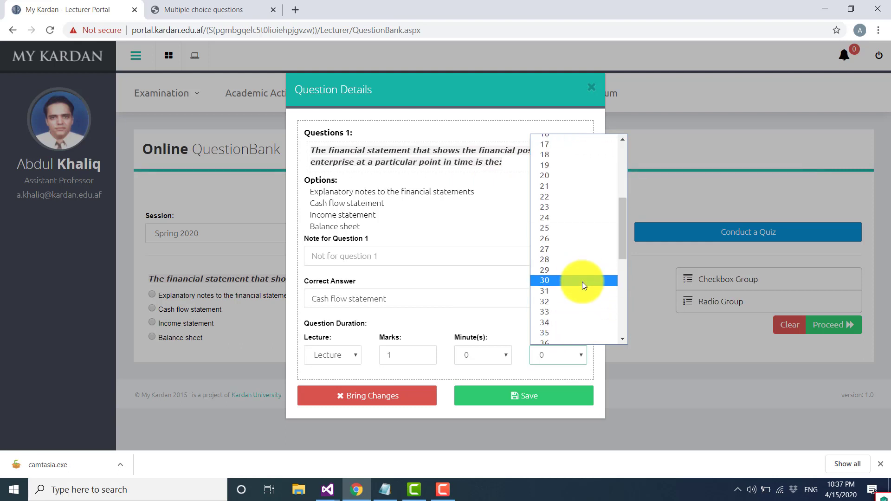
left_click(582, 282)
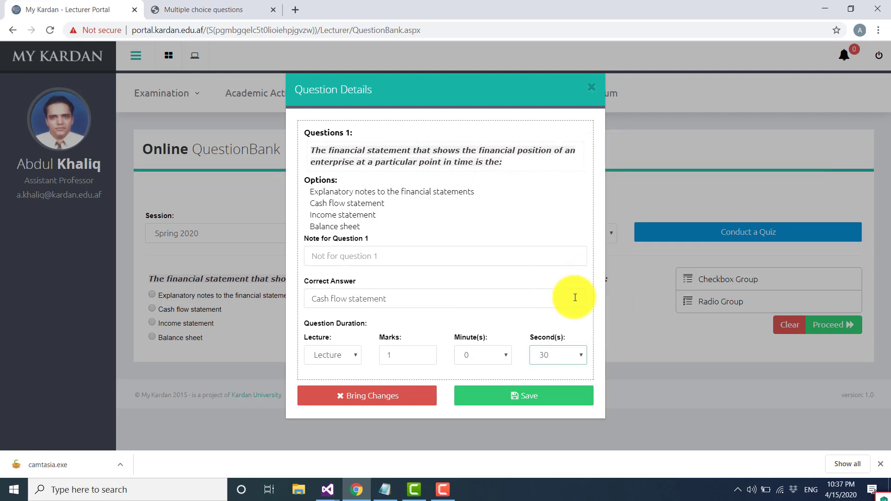
left_click(522, 396)
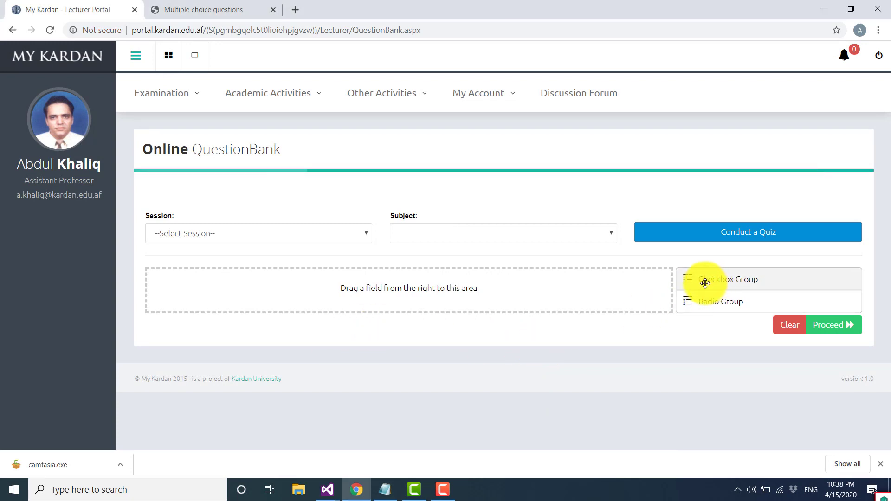
- Add a checkbox group and set its label to "The accounting equation may not be expressed as:", copied from question 2 of the source page
left_click_drag(694, 283, 378, 294)
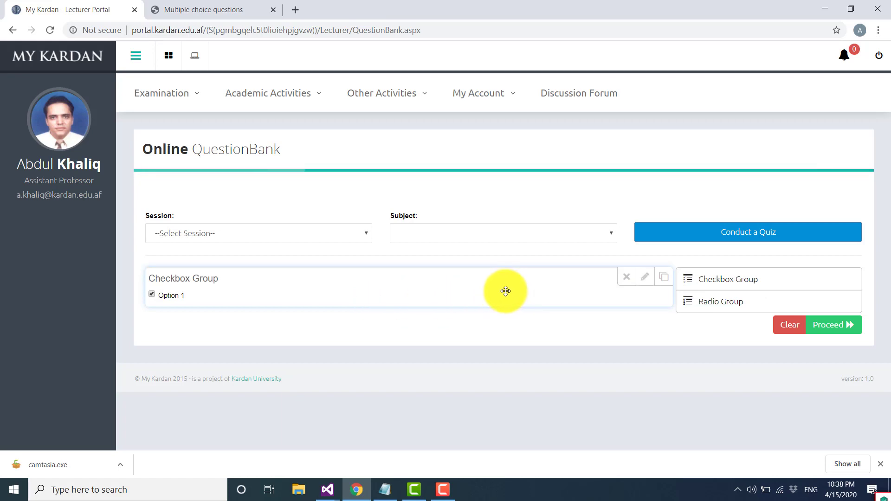
left_click(233, 8)
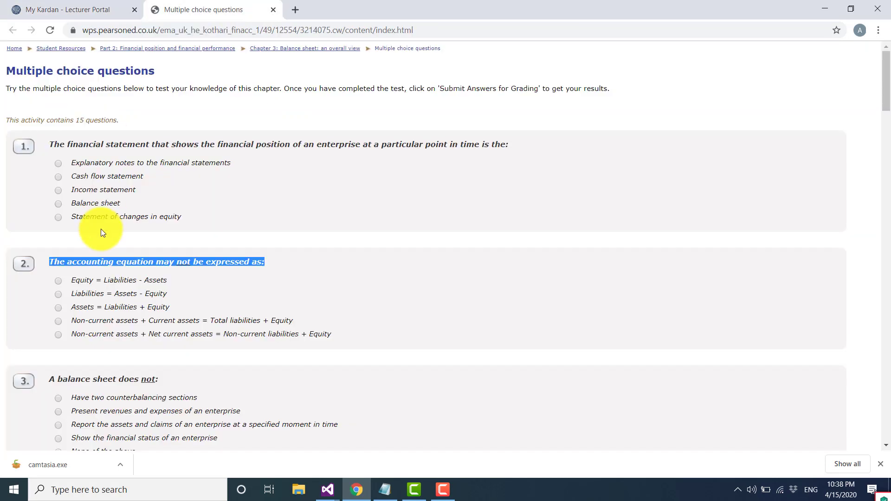
left_click(77, 8)
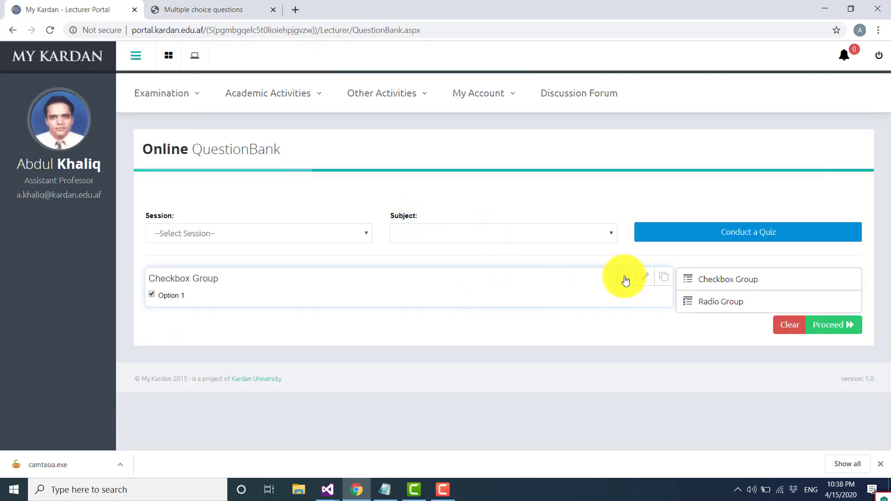
left_click(642, 277)
scroll(434, 336, "down", 3)
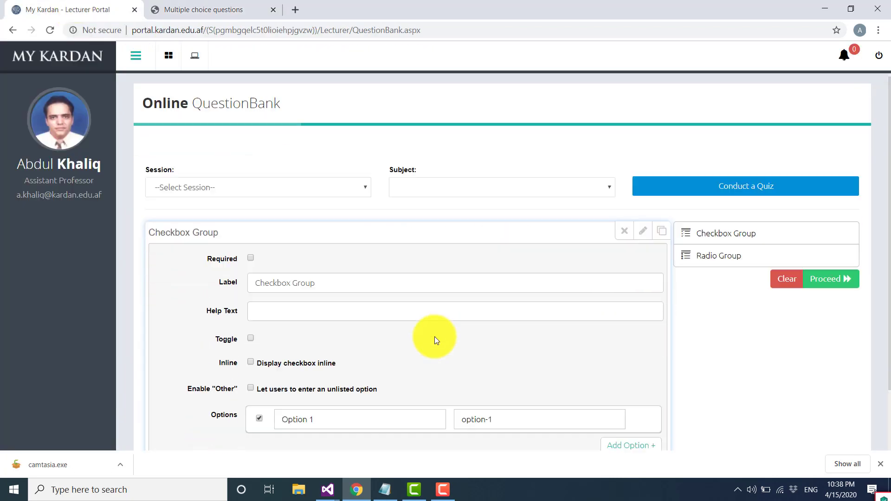
left_click_drag(299, 205, 207, 204)
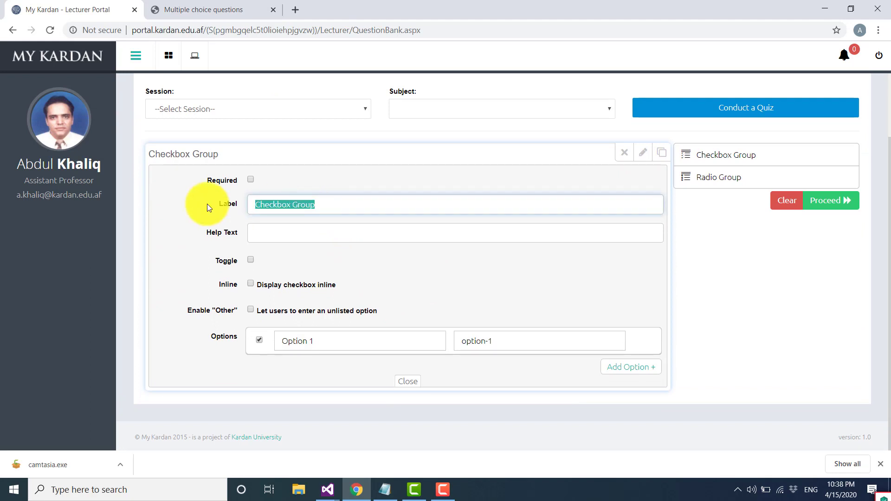
type("The accounting equation may not be expressed as:")
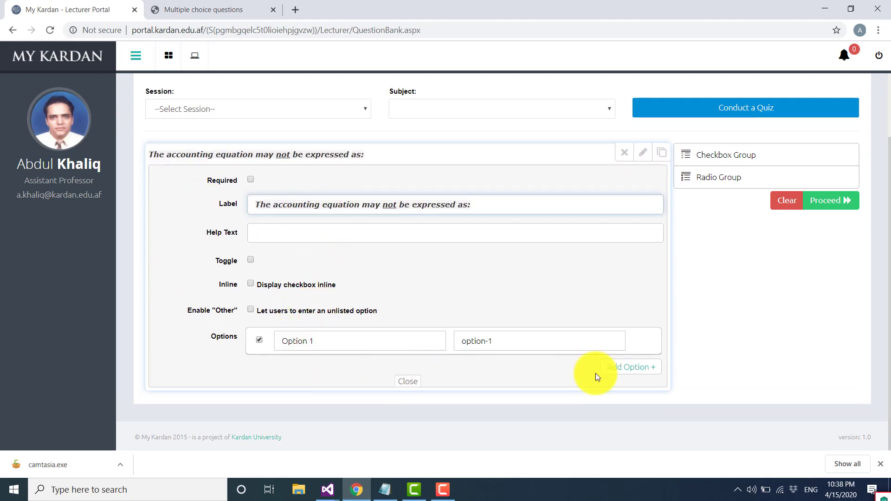
- Add three more blank options to the checkbox question
left_click(619, 368)
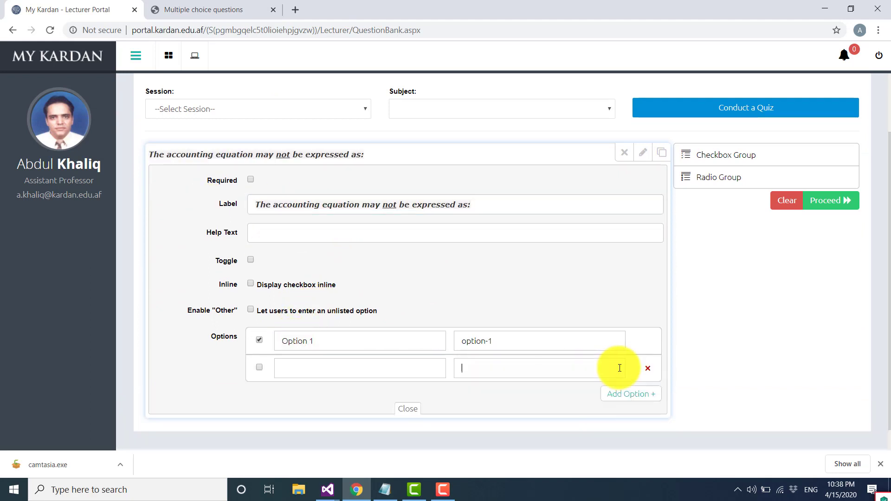
left_click(623, 393)
left_click(622, 422)
scroll(309, 365, "down", 2)
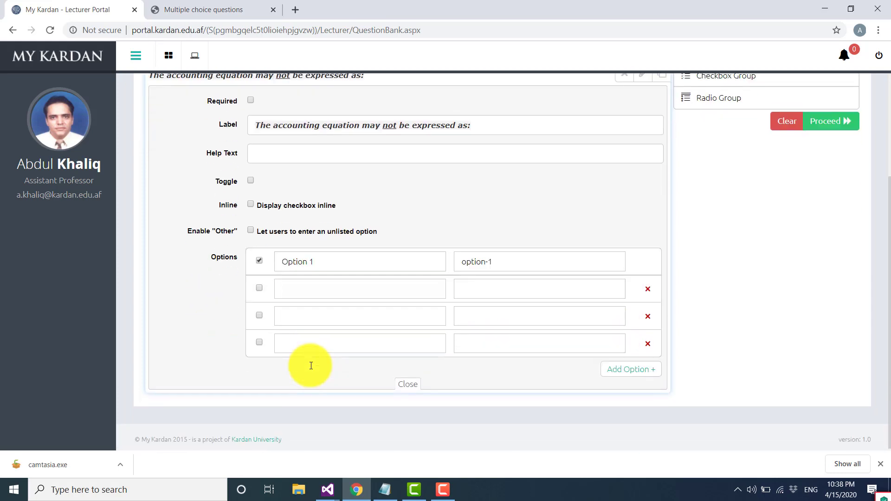
- Fill the first option with "Equity = Liabilities - Assets" from the source page, name the others Option 2 to Option 4, and close the field editor
left_click_drag(328, 264, 186, 266)
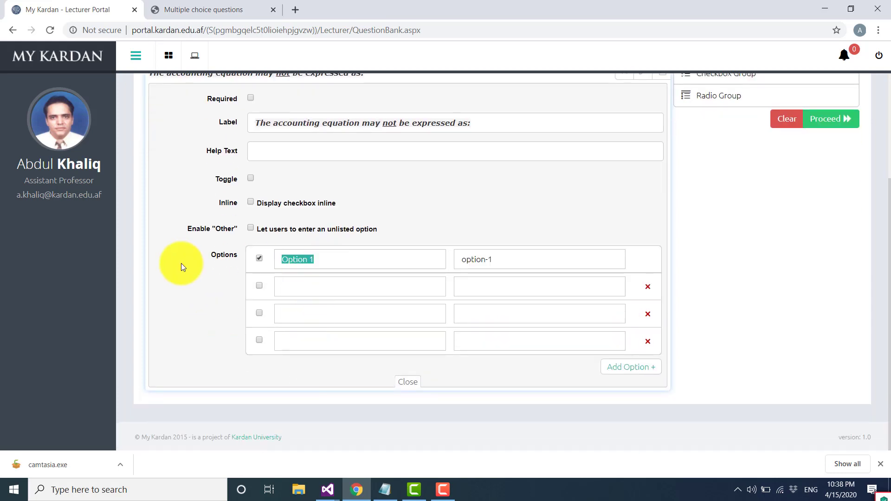
left_click(205, 10)
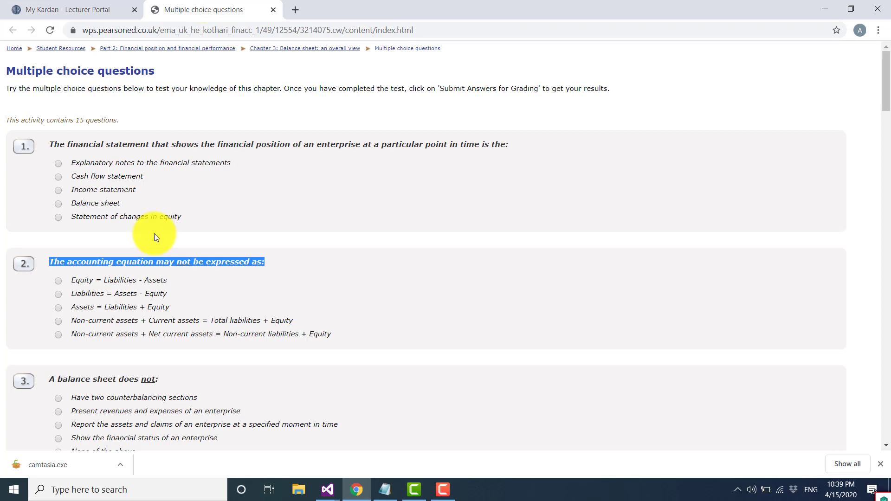
left_click_drag(71, 278, 189, 278)
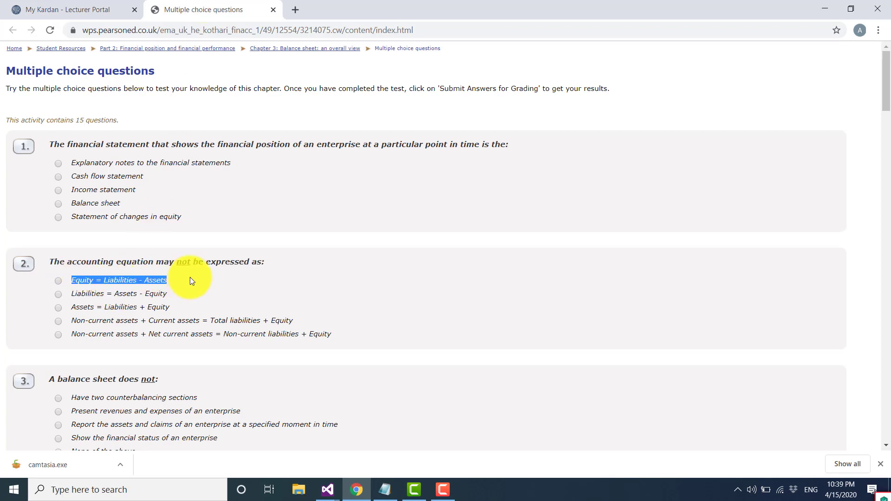
key("ctrl+c")
left_click(74, 10)
key("ctrl+v")
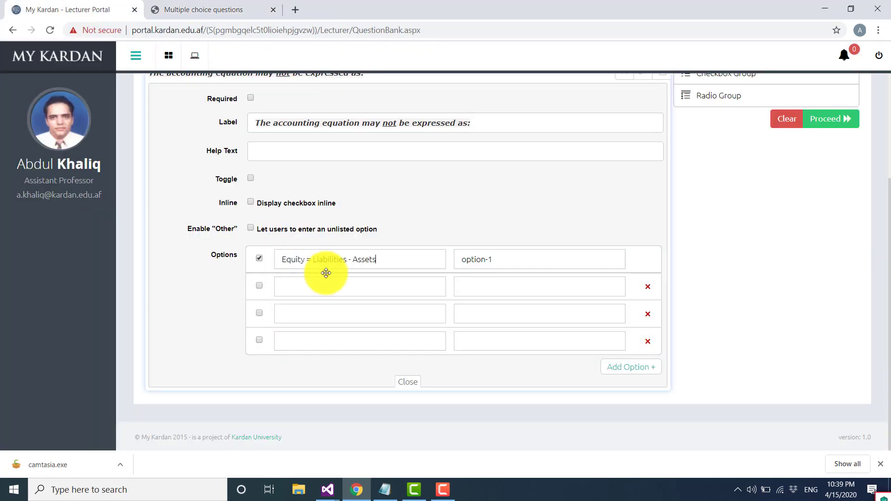
key("Tab")
key("ctrl+v")
key("Tab")
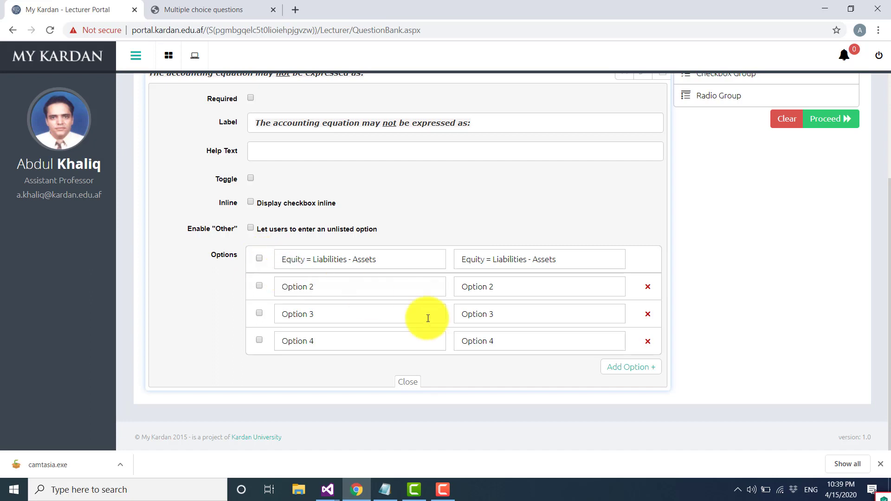
left_click(410, 382)
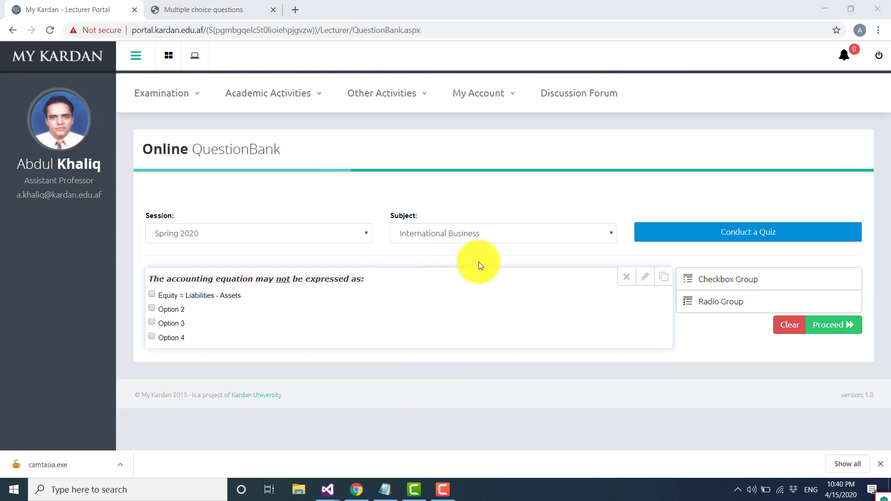
- Proceed to the question details for Spring 2020, International Business, and enter "Equity = Liabilities - Assets, Option 2" as the correct answer
left_click(839, 327)
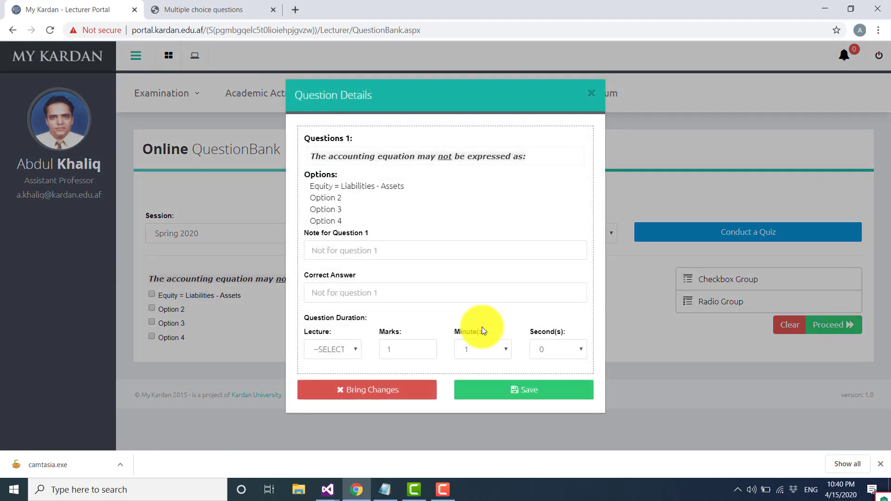
left_click_drag(414, 183, 308, 188)
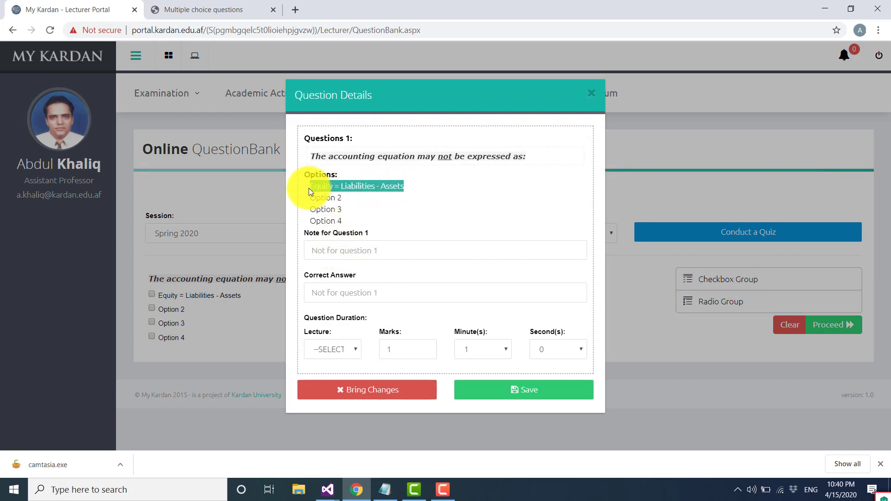
left_click(337, 295)
key("ctrl+v")
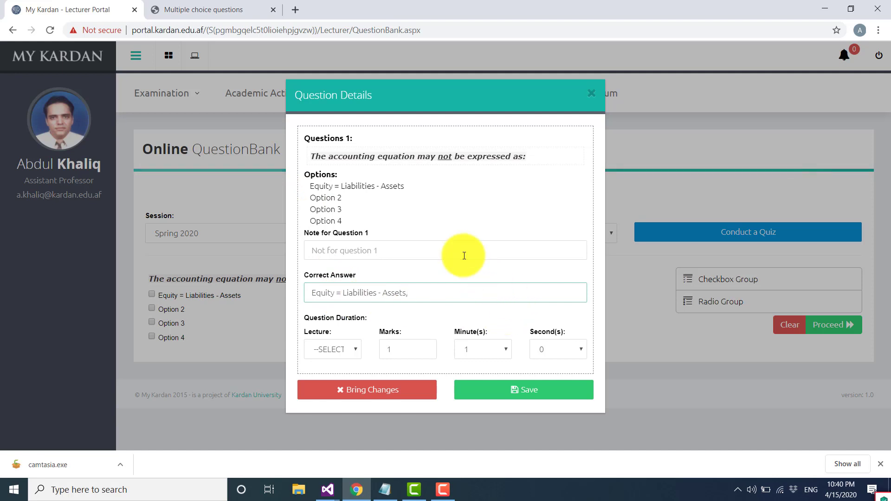
left_click_drag(365, 200, 302, 199)
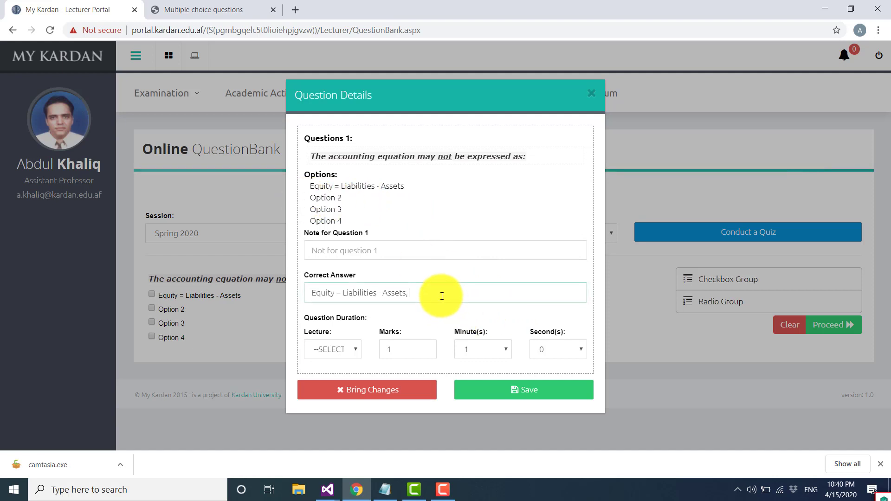
left_click(407, 296)
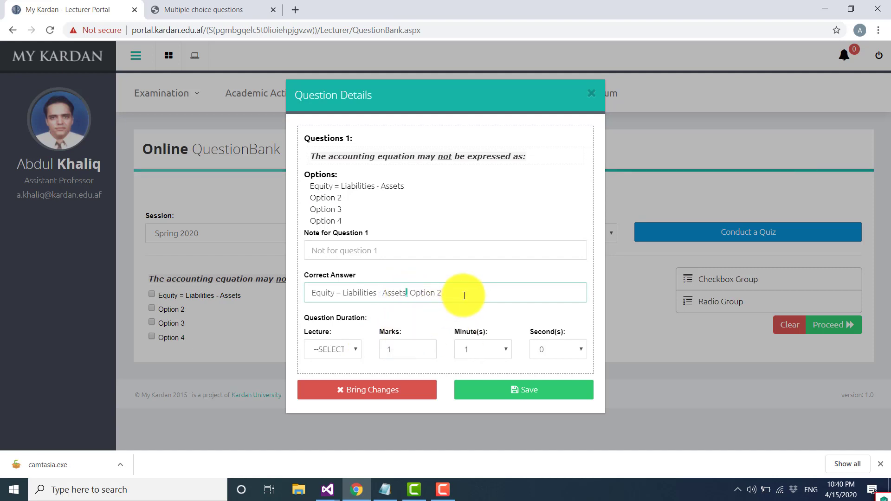
- Assign the checkbox question to Lecture 3 and save it
left_click(345, 355)
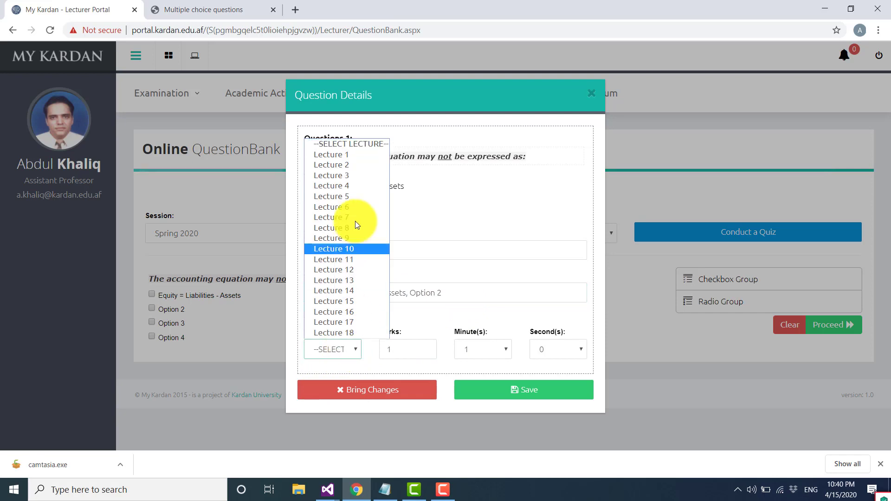
left_click(357, 184)
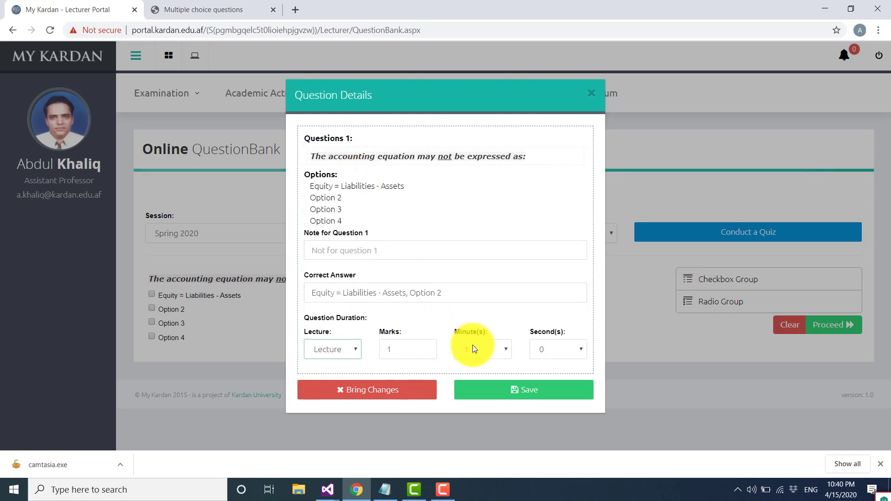
left_click(514, 390)
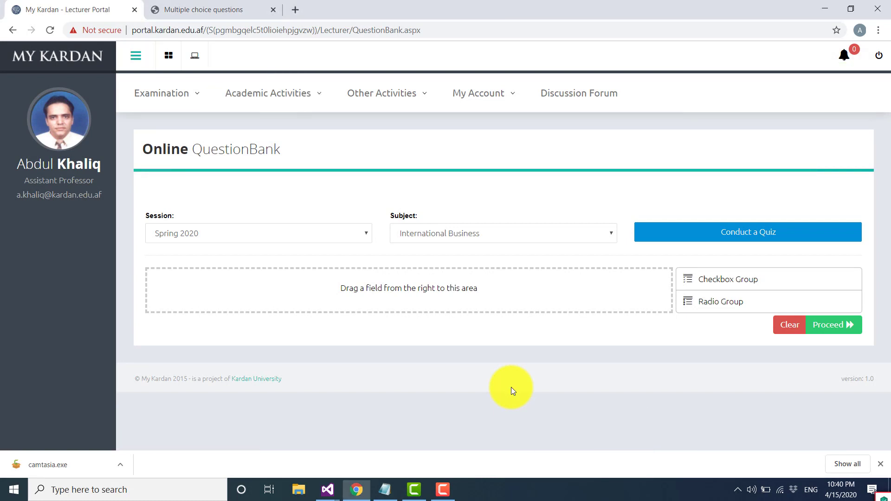
- Open the MyQuestionBank page for Spring 2020, International Business, and review the saved questions down to the end of the list
left_click(297, 91)
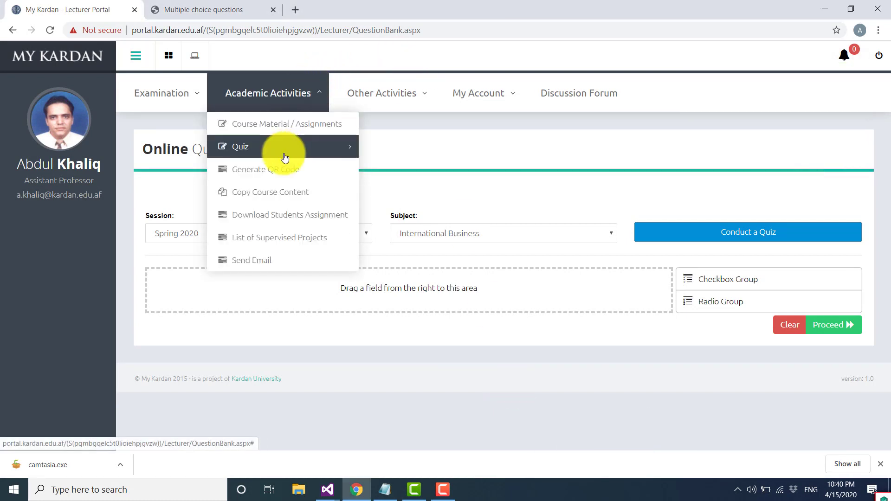
mouse_move(288, 156)
left_click(417, 174)
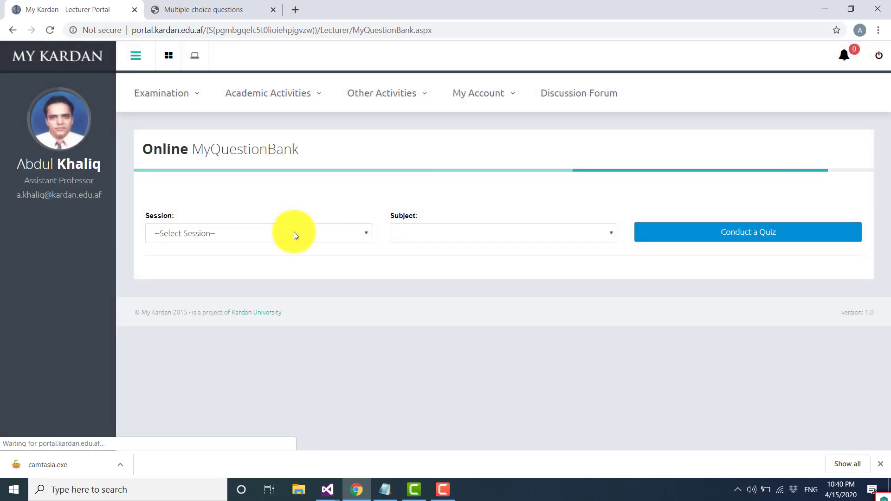
left_click(294, 233)
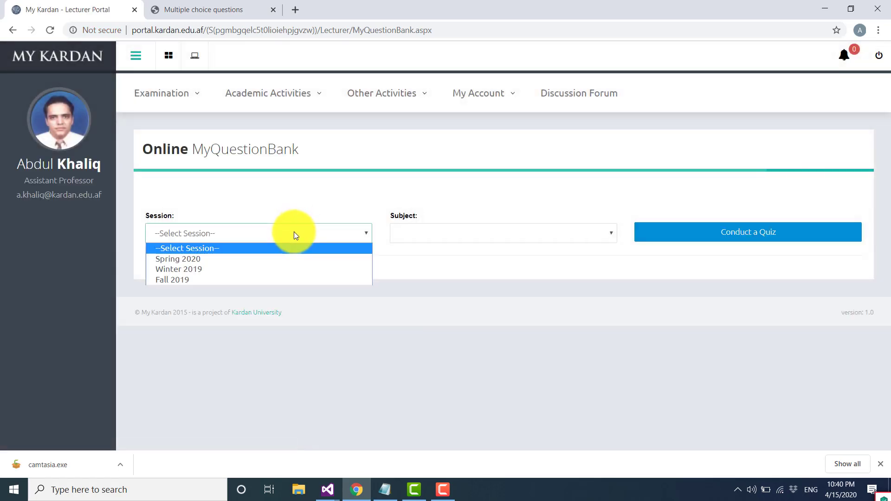
left_click(278, 258)
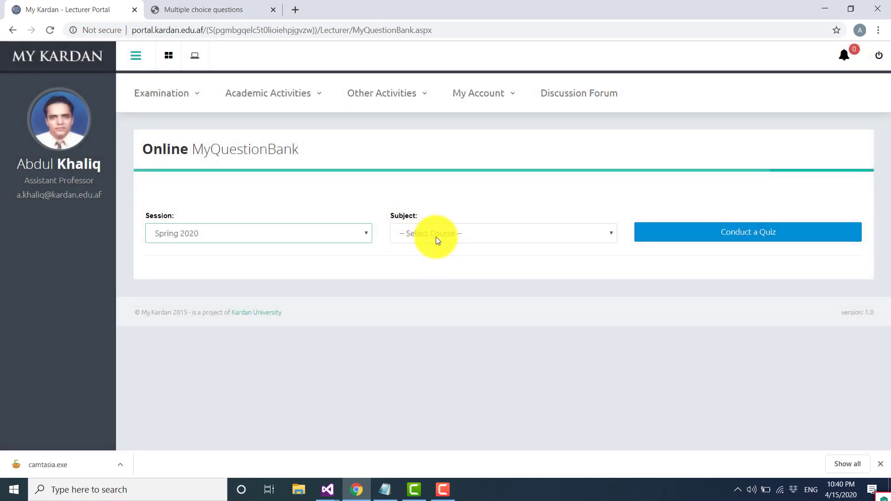
left_click(436, 236)
left_click(436, 257)
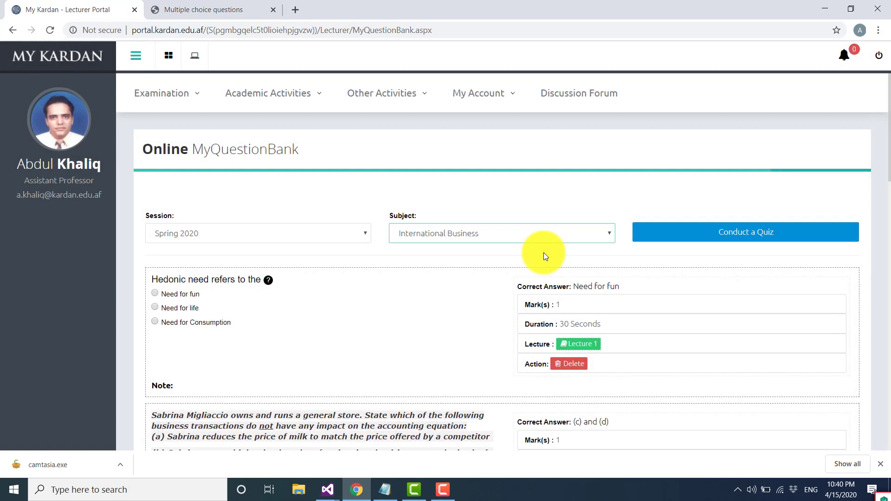
scroll(544, 253, "down", 7)
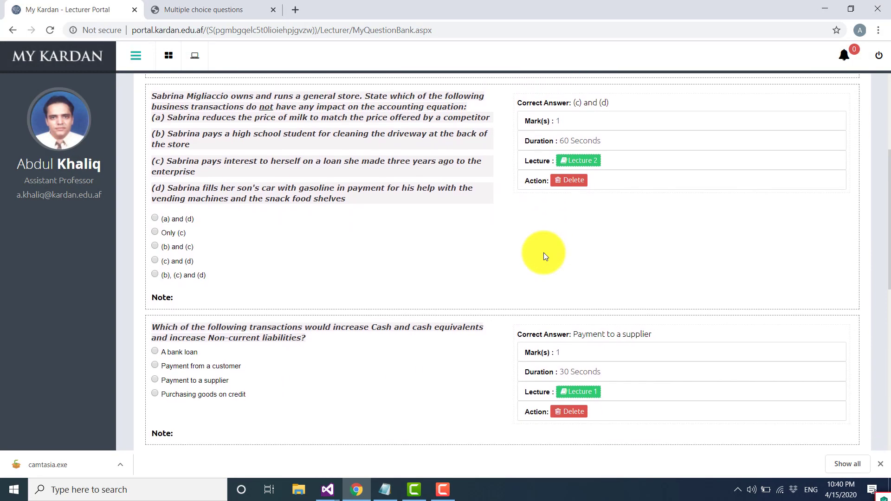
scroll(544, 252, "down", 10)
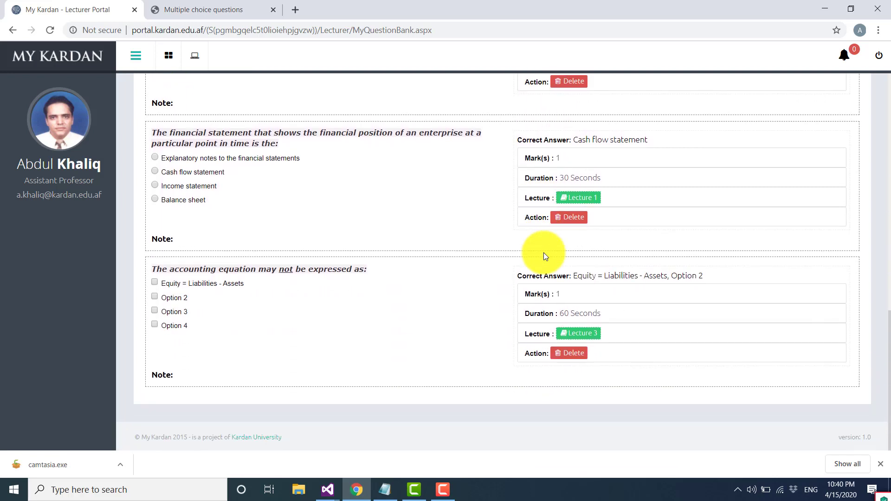
- Review the correct answers, marks, duration, lecture and available action of the saved accounting equation question
left_click_drag(702, 279, 561, 277)
left_click(550, 294)
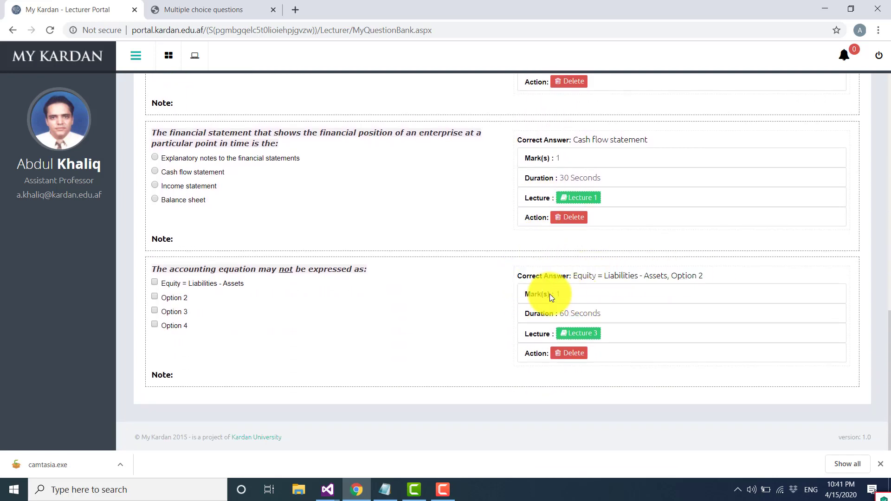
left_click(617, 332)
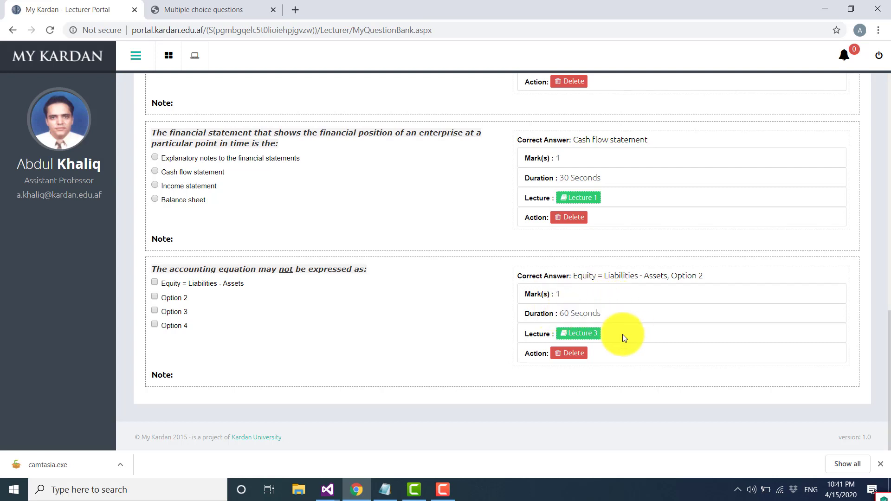
left_click(575, 355)
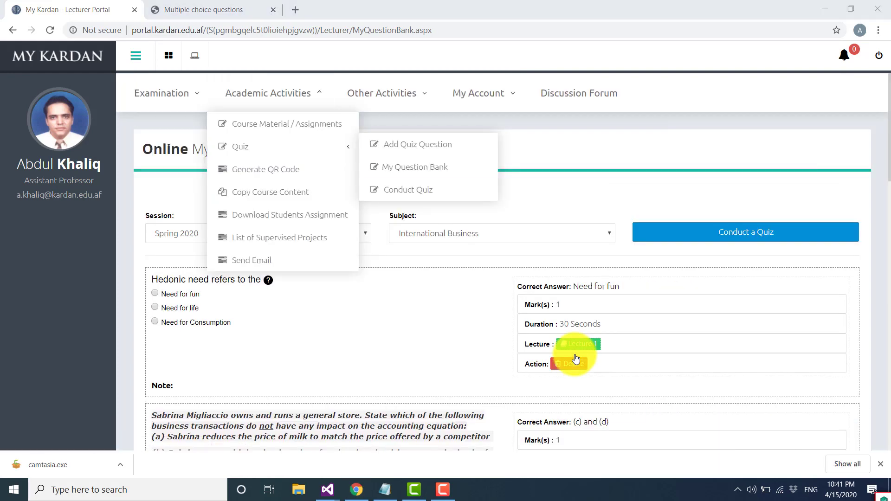
- Open the Conduct Quiz page and choose session Spring 2020 and subject International Business (4) | Tue 9:00 - 12:30 AM
left_click(409, 198)
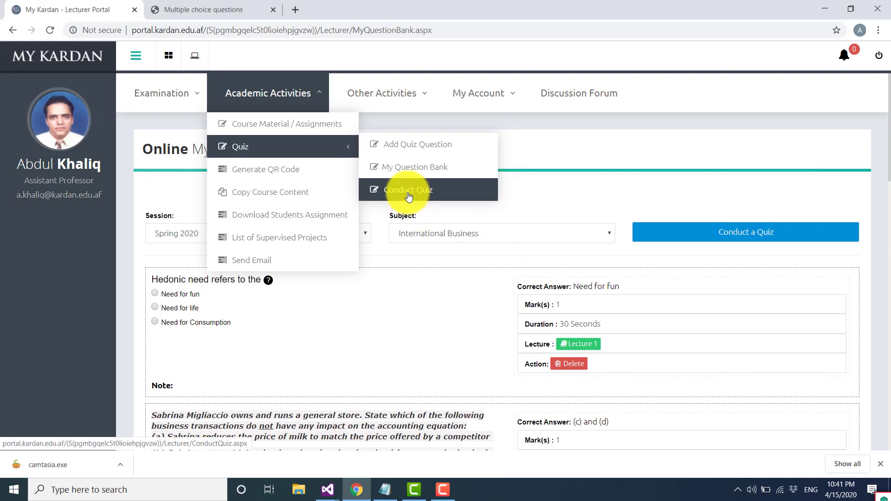
left_click(409, 195)
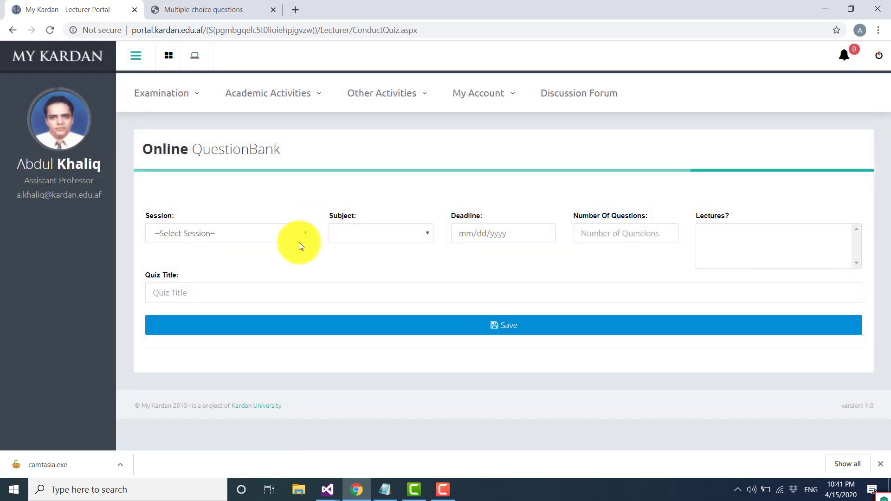
left_click(299, 241)
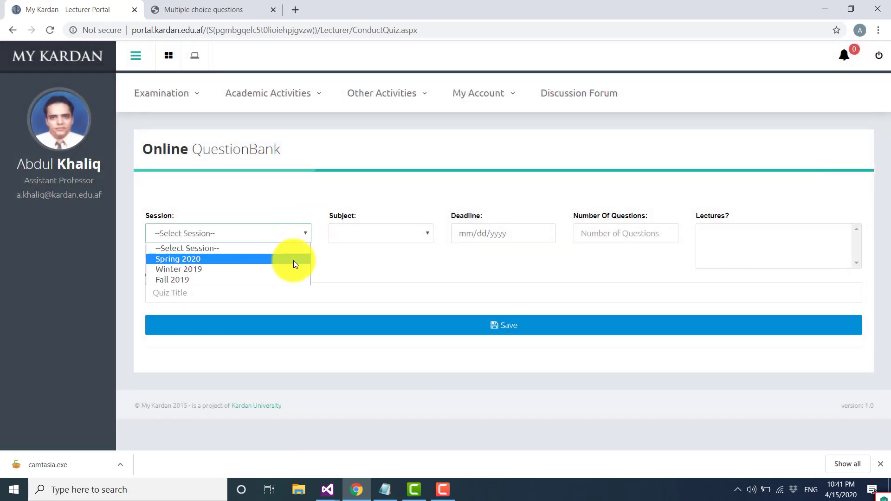
left_click(303, 257)
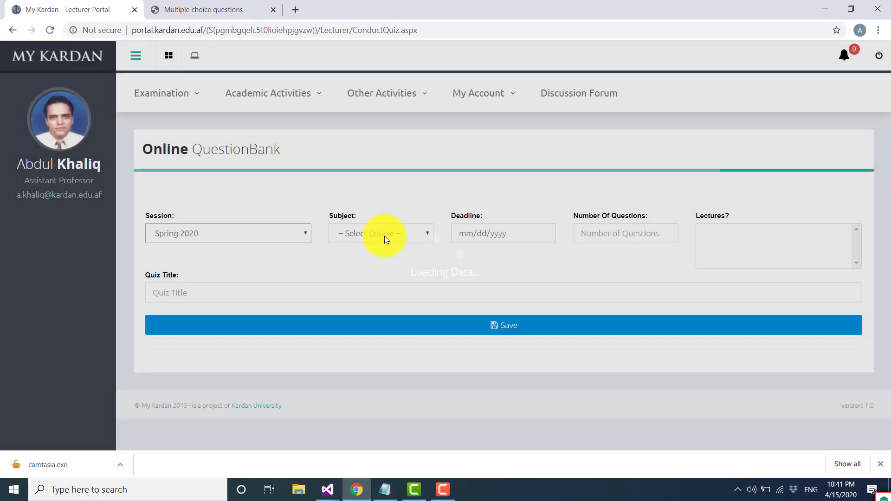
left_click(384, 236)
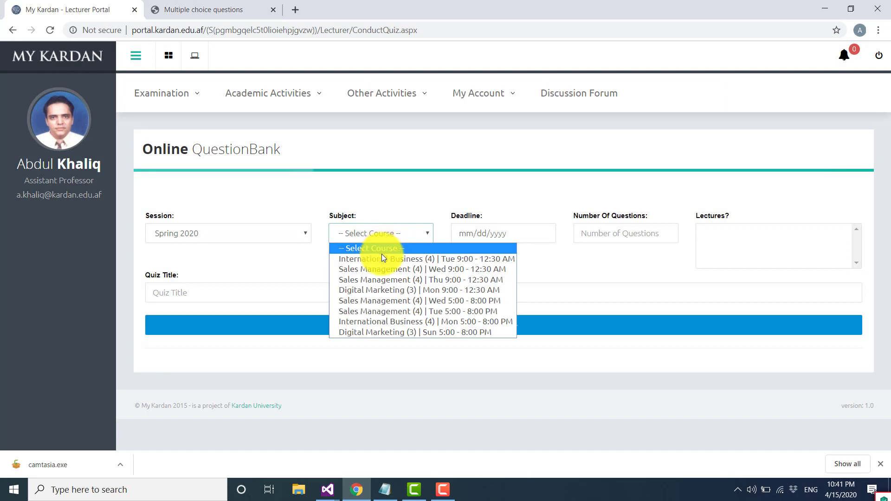
left_click(381, 258)
- Set the quiz deadline to 04/18/2020 and the number of questions to 10
left_click(542, 234)
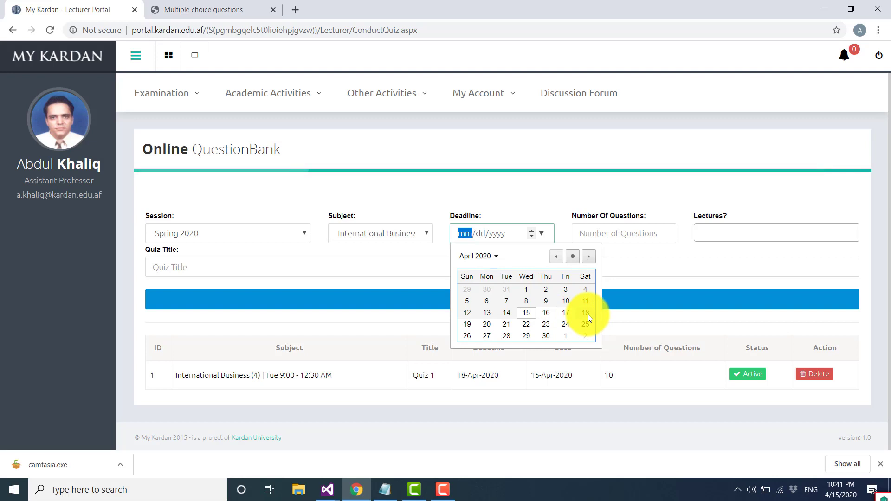
left_click(586, 314)
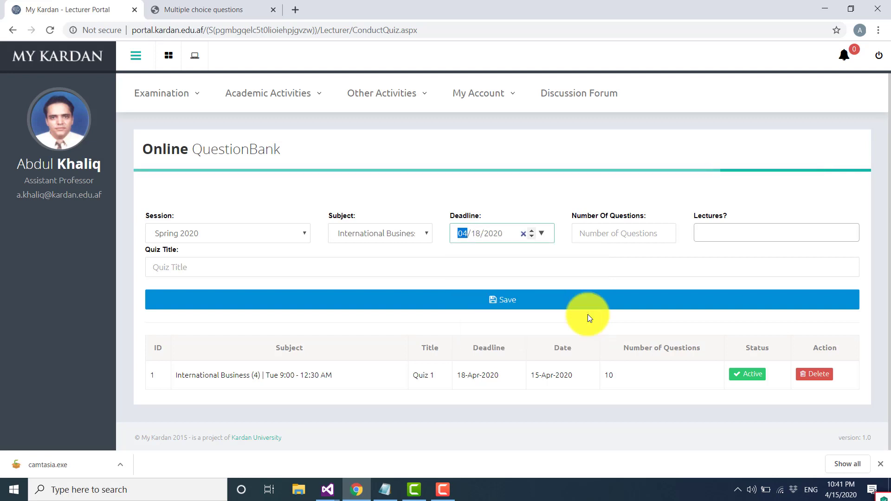
left_click(615, 230)
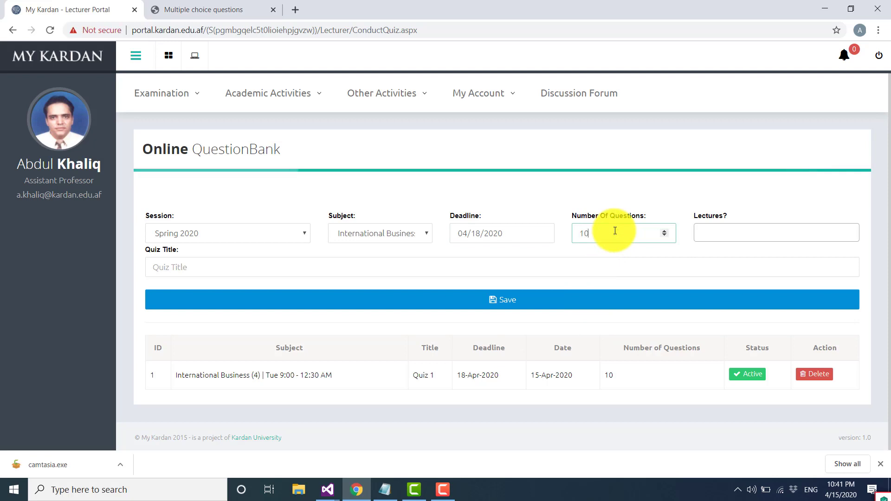
- Add Lecture 1 and Lecture 3 as the lectures covered by the quiz
left_click(712, 230)
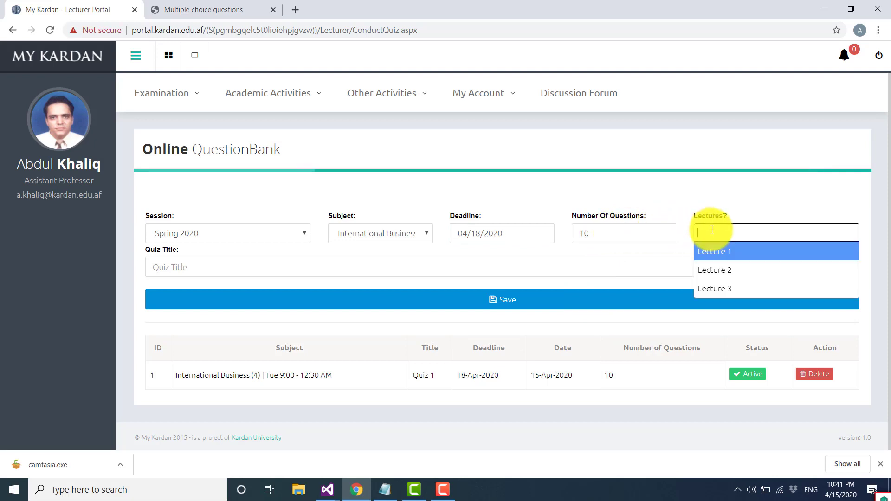
key("Down")
key("Down")
key("Up")
key("Up")
key("Return")
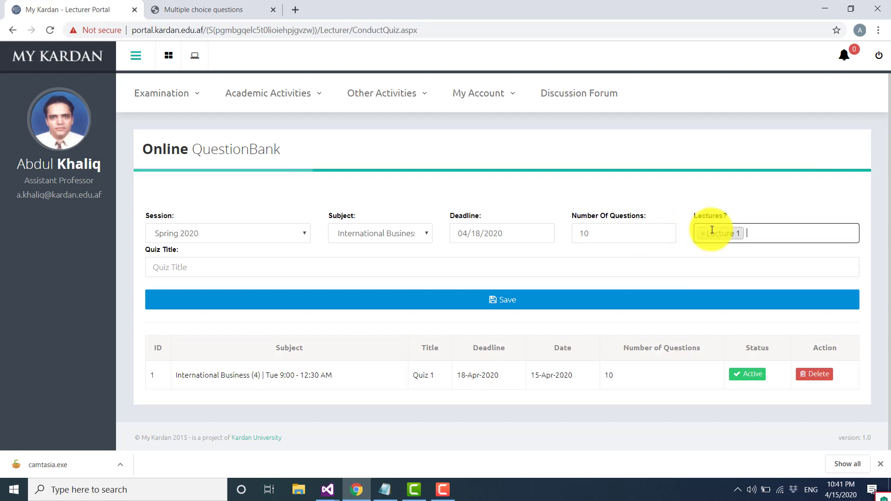
type("Le")
key("Down")
key("Down")
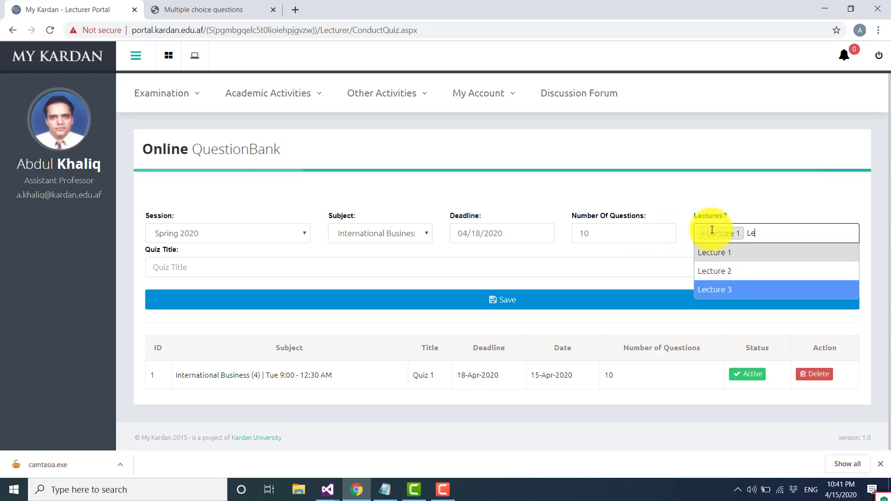
key("Return")
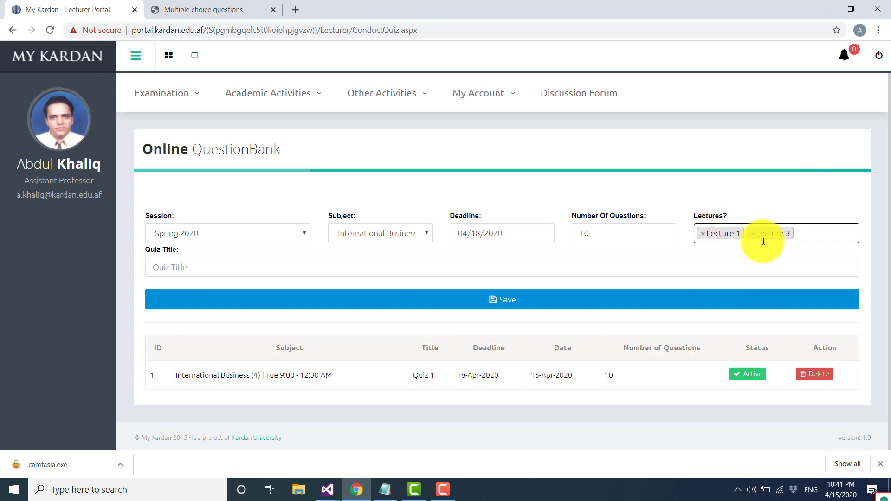
- Enter a title for the quiz and save it
left_click(360, 265)
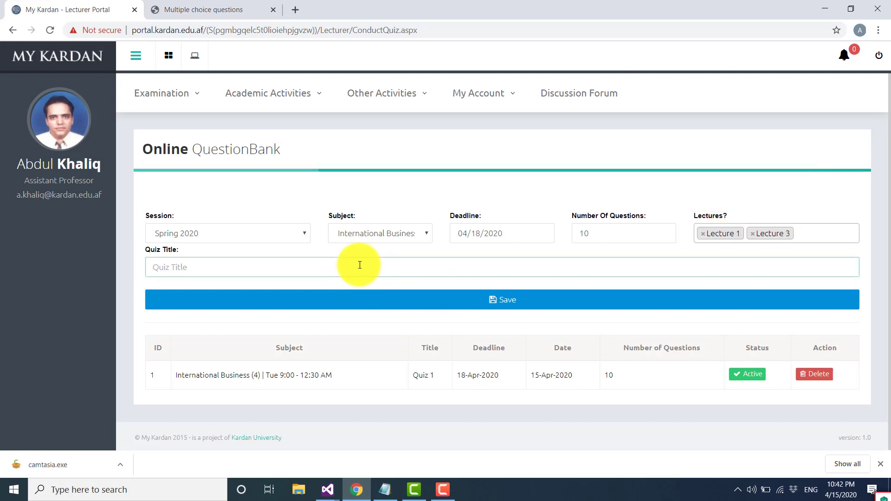
type("Quiz 2")
left_click(514, 303)
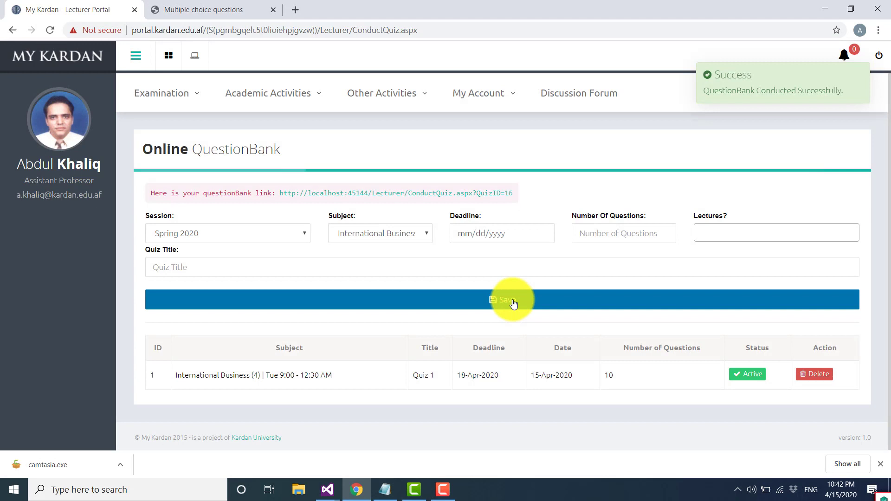